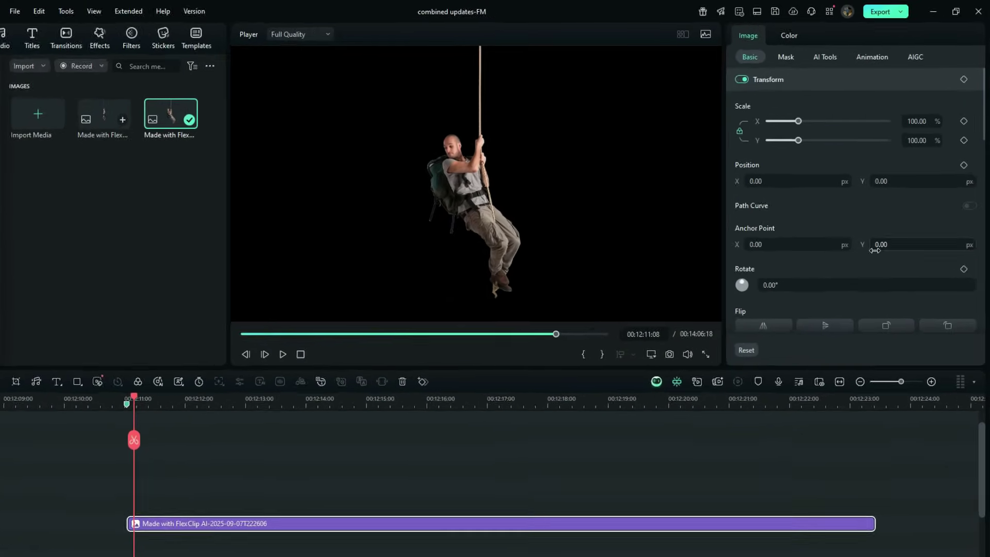
Set the climber image's anchor point at the rope's upper end, X 24.90 and Y 366.77, and keyframe its rotation at 10°.
left_click(551, 185)
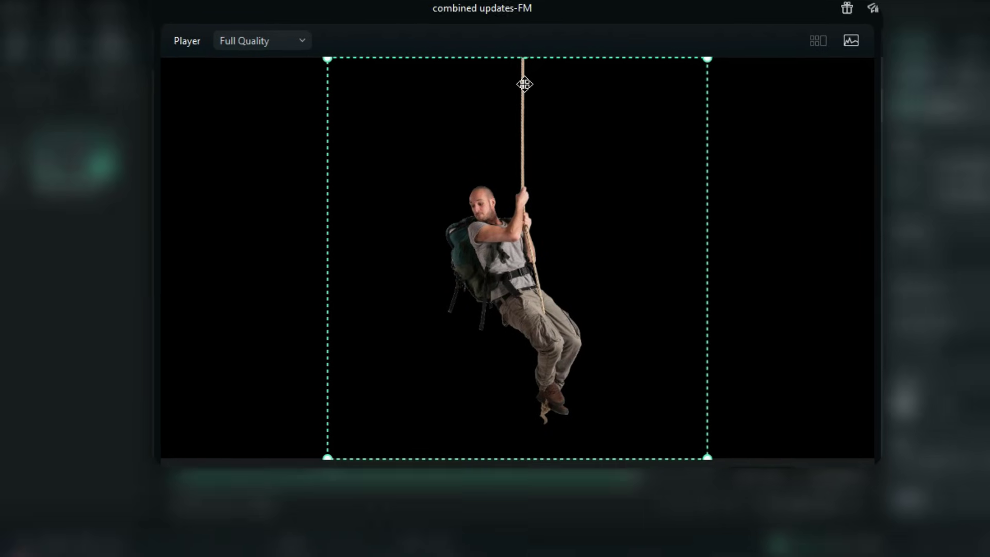
type("-35")
key("Return")
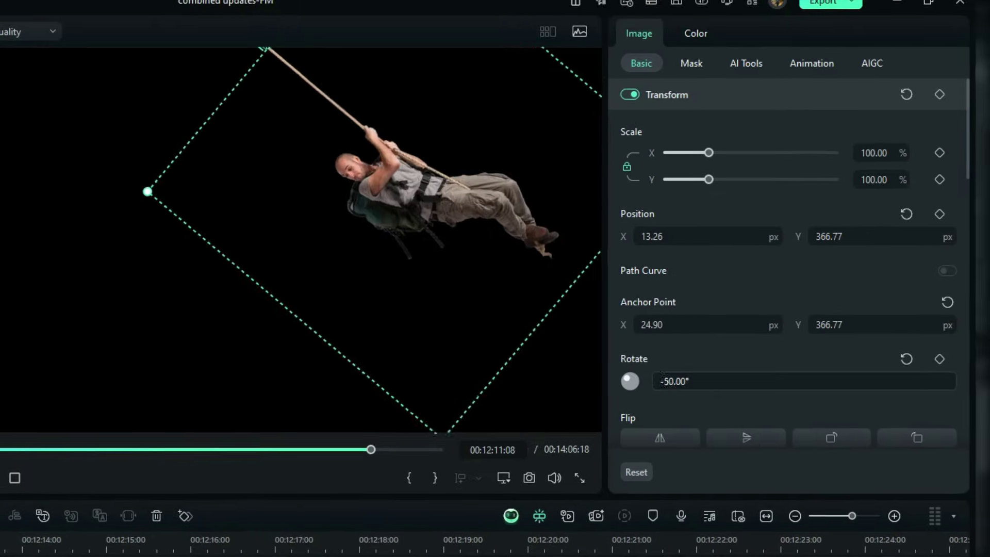
left_click(959, 338)
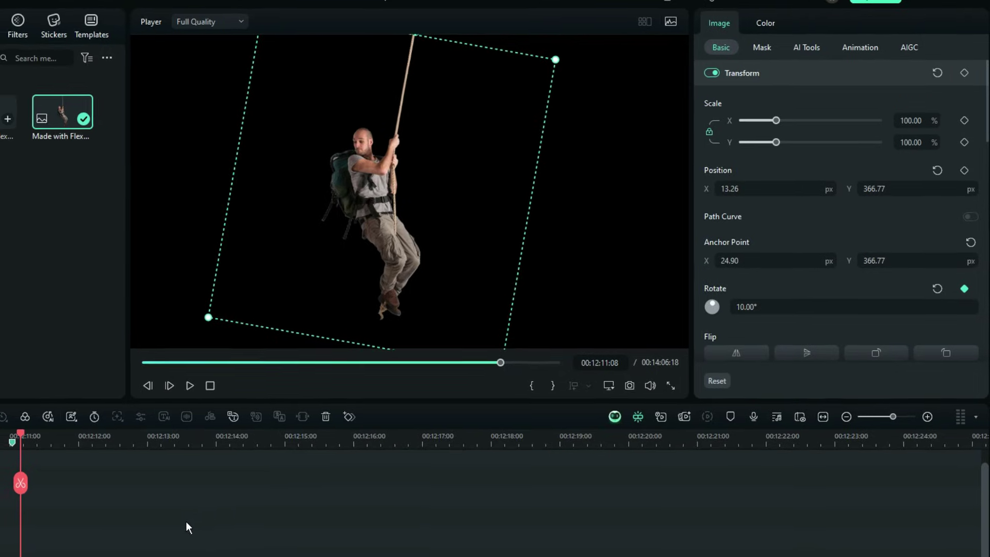
Keyframe alternating swing rotations along the climber clip, ending with 16° near 00:12:23:12, and extend the clip's start to 00:12:10:43.
left_click_drag(21, 483, 50, 484)
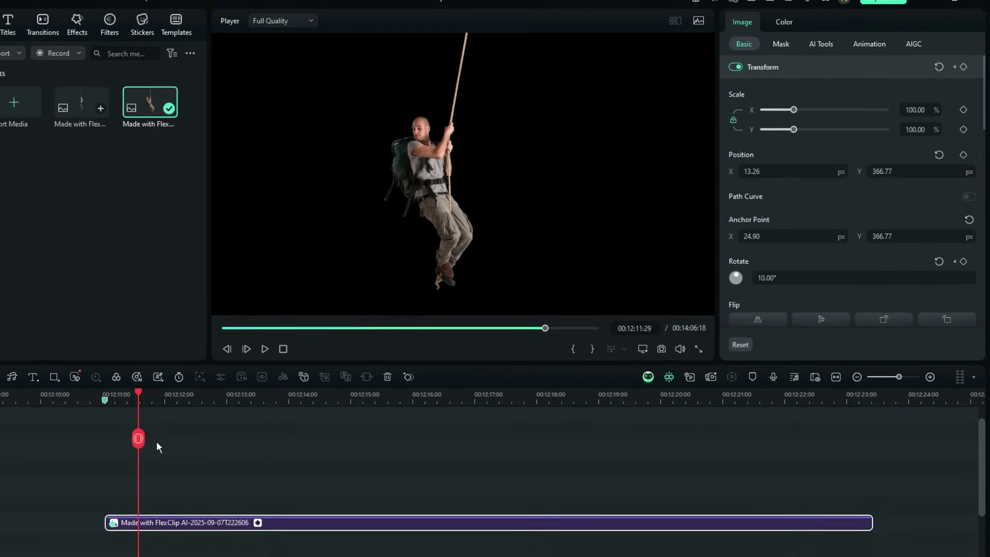
left_click_drag(156, 441, 564, 458)
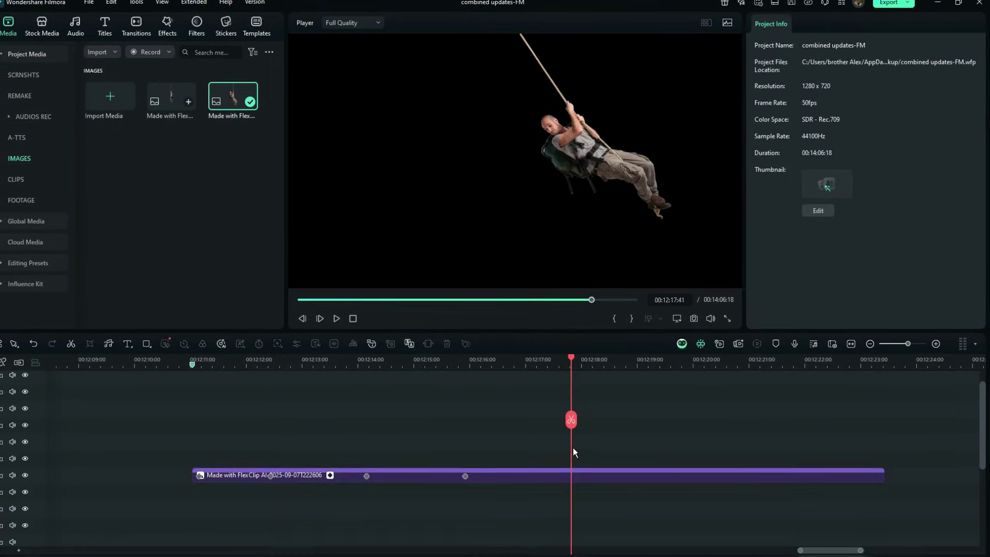
left_click(580, 475)
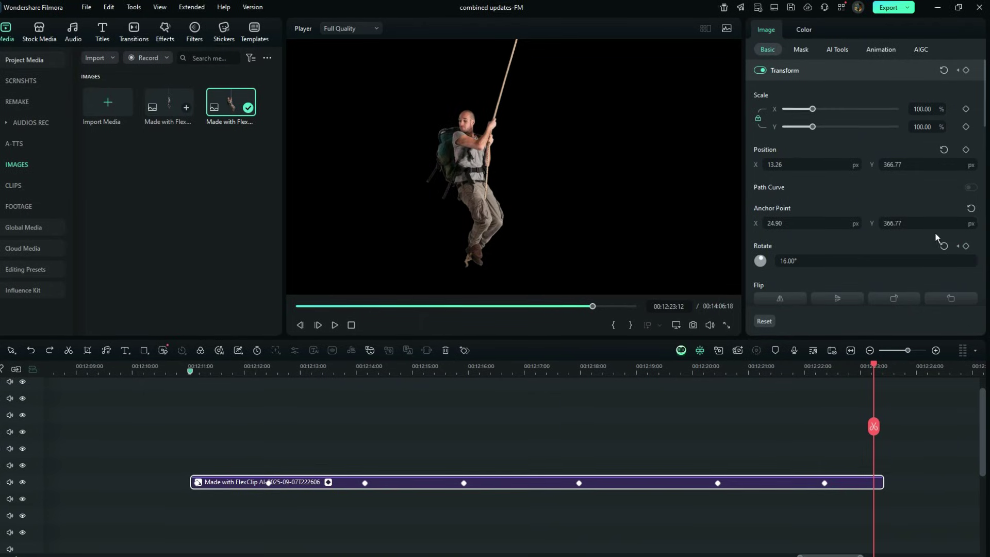
left_click(217, 427)
left_click(206, 481)
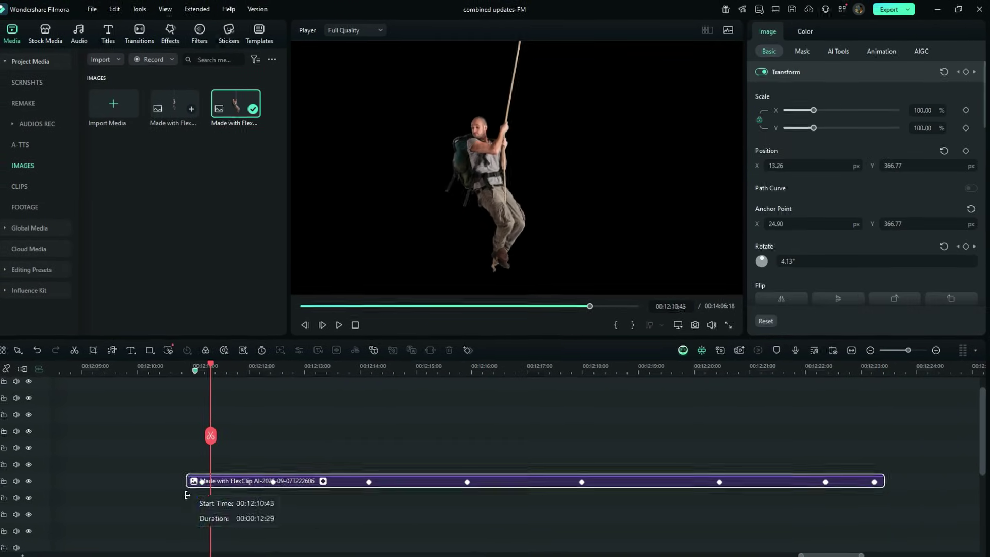
Apply the continuous Bezier curve to all keyframes of the climber clip and play back the swing animation.
right_click(371, 481)
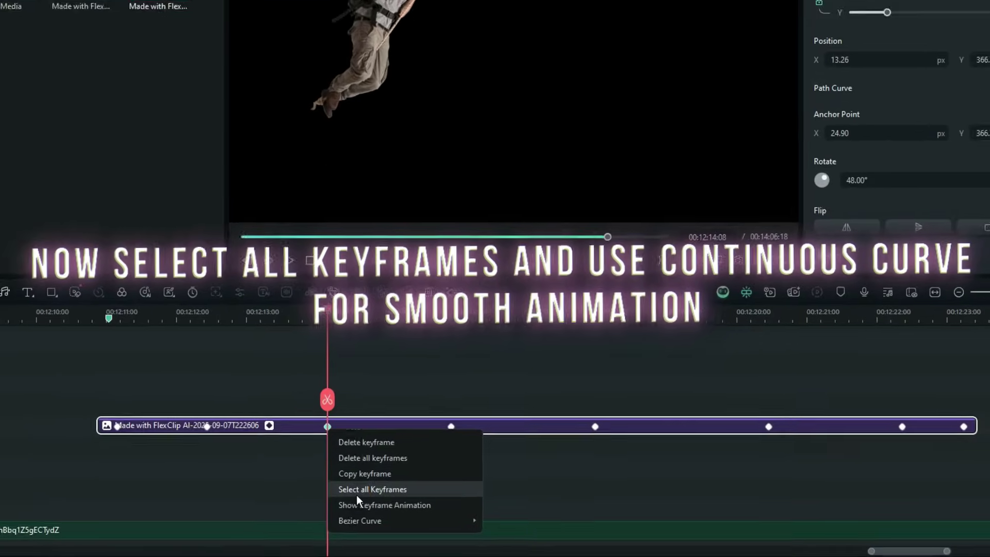
left_click(413, 505)
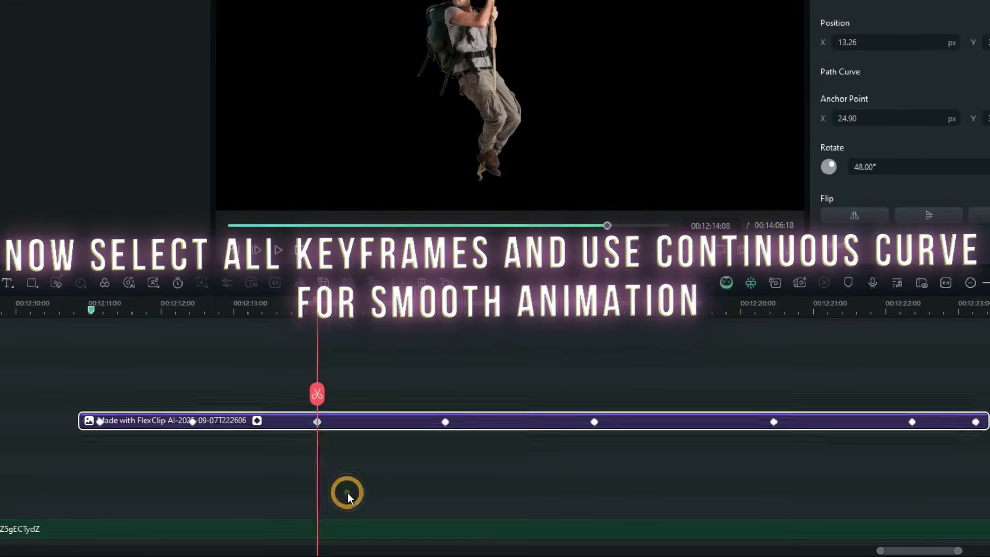
right_click(311, 421)
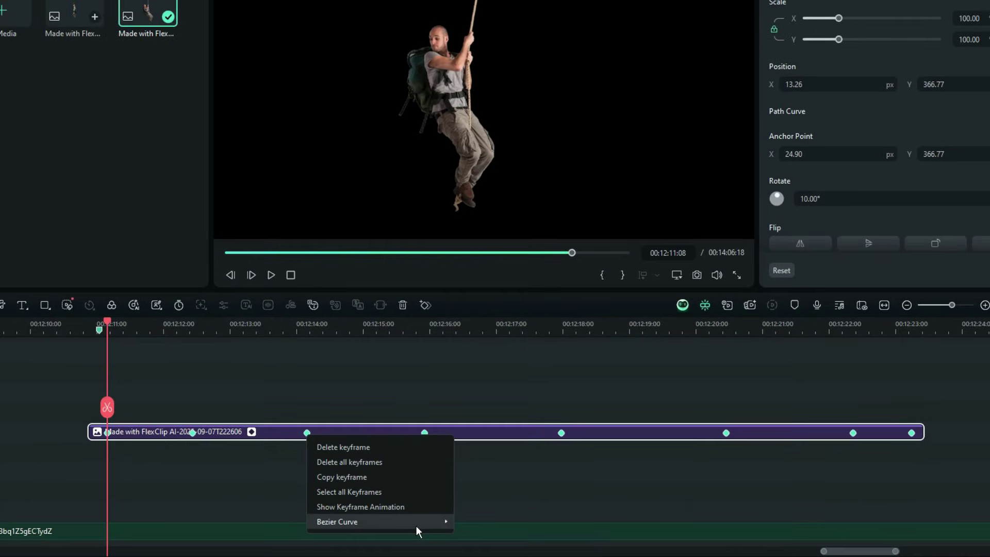
mouse_move(415, 521)
left_click(468, 503)
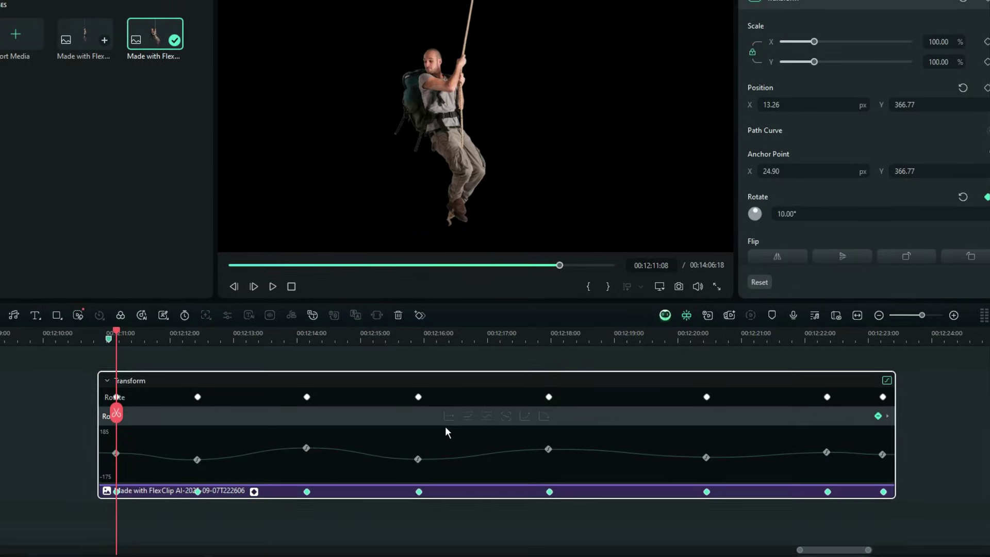
left_click(444, 426)
key("space")
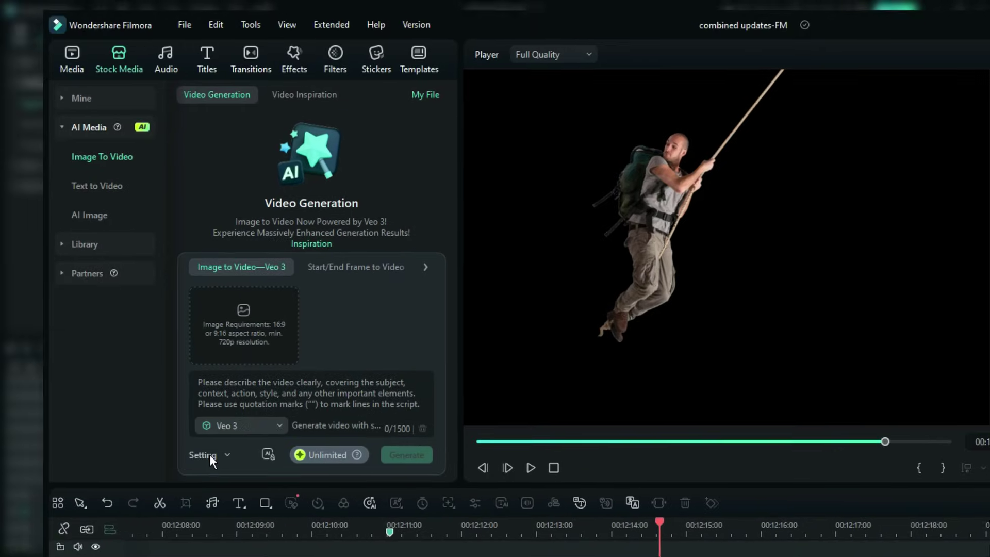
Set the Veo 3 image-to-video resolution to 1080P.
left_click(196, 452)
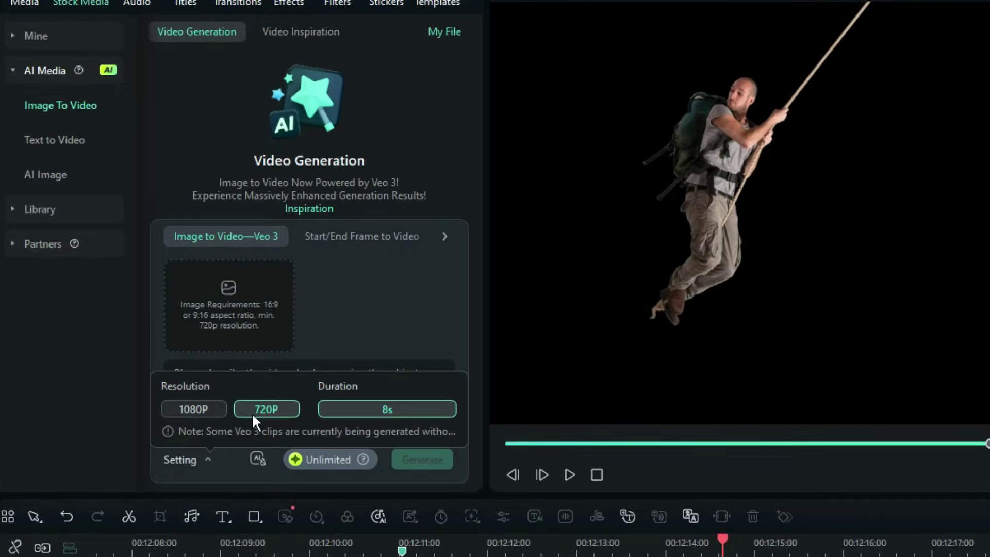
left_click(203, 412)
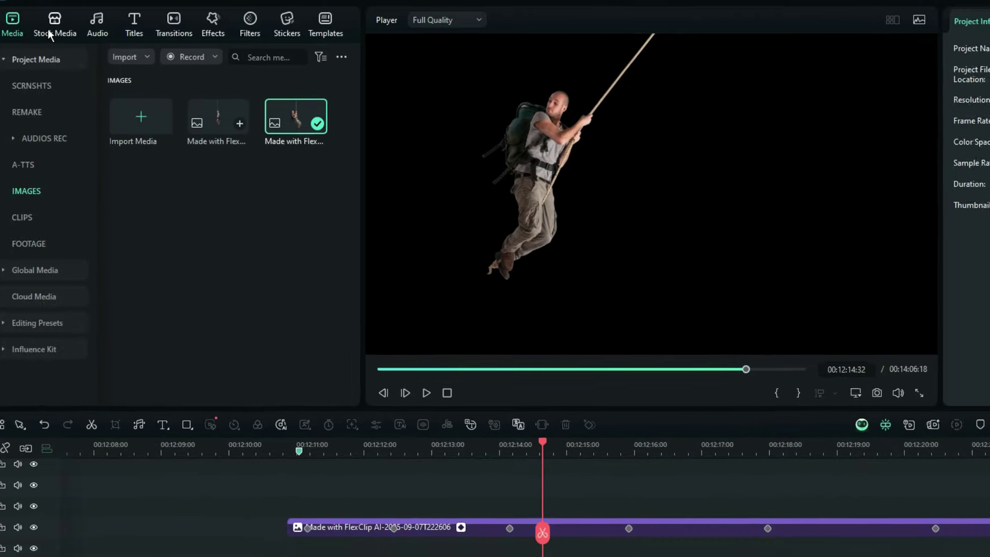
Browse the Video Inspiration templates for AI image-to-video in Stock Media and return to Video Generation.
left_click(48, 29)
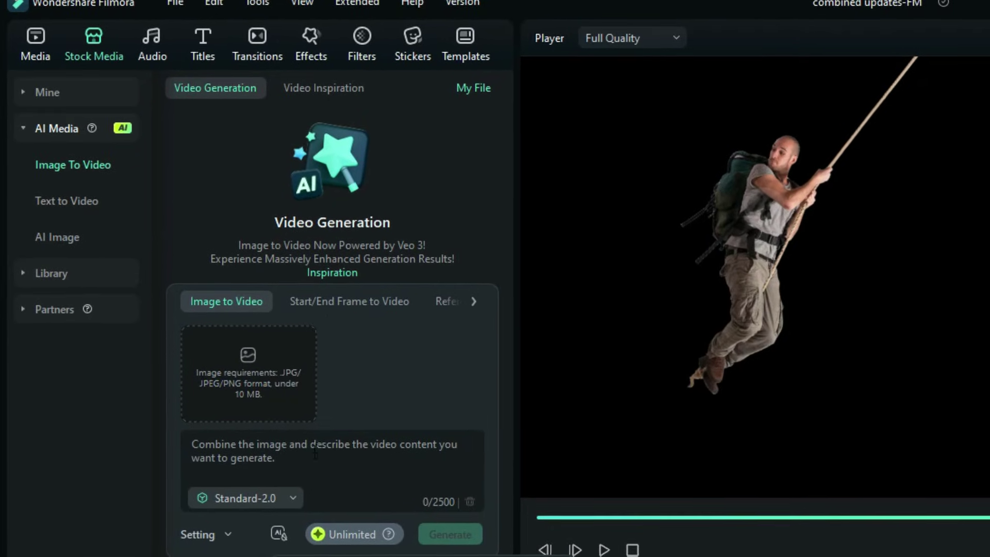
left_click(312, 85)
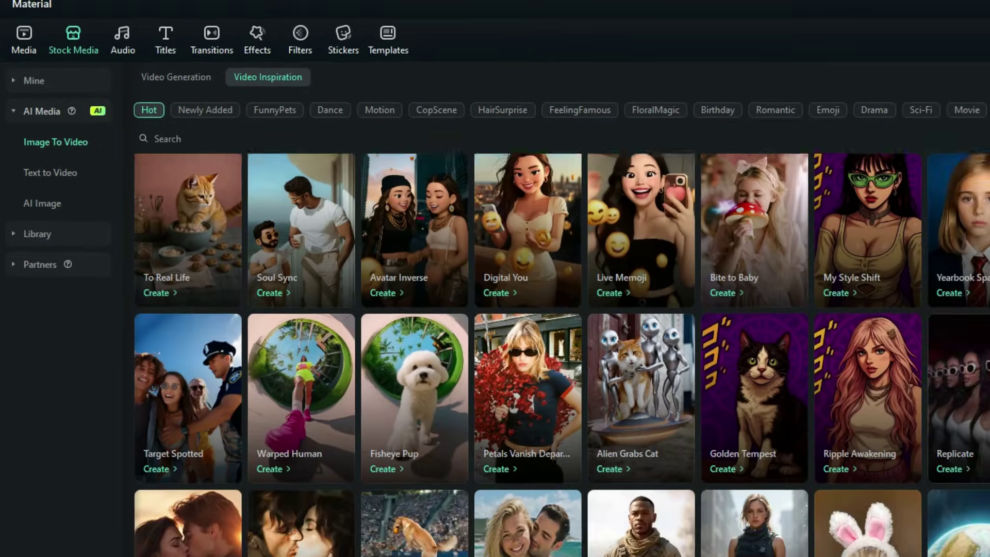
scroll(790, 375, "down", 3)
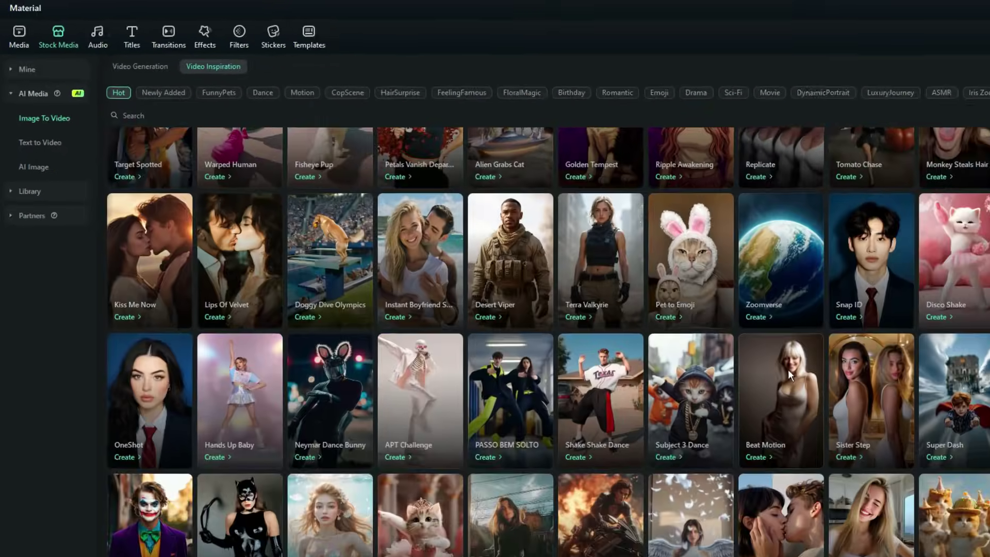
scroll(790, 375, "up", 3)
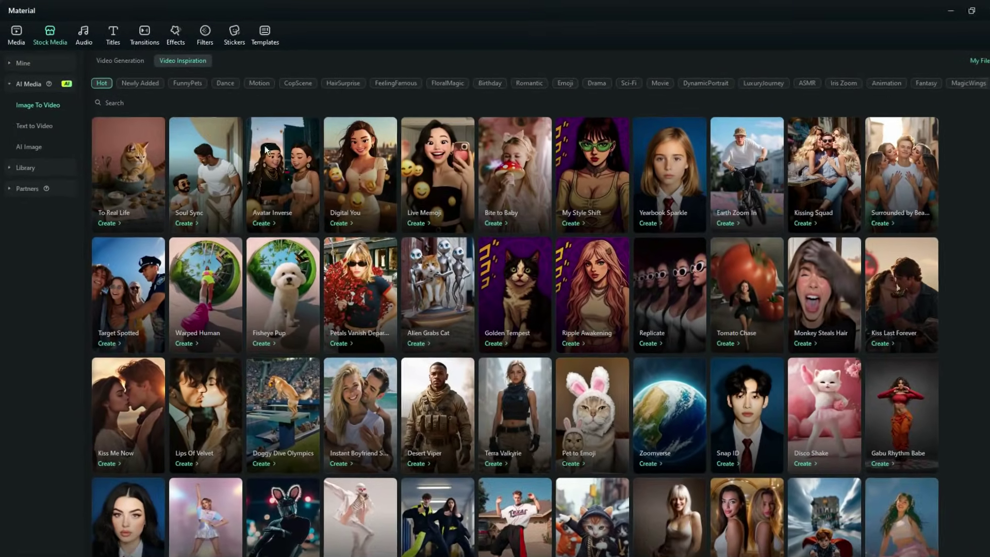
left_click(118, 61)
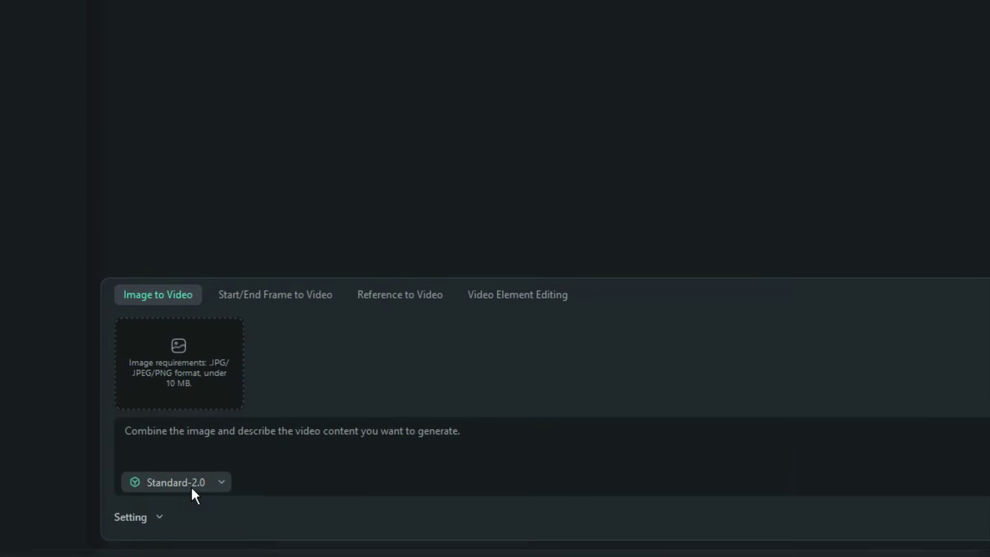
Choose the Veo 3 model for image-to-video and upload the gold Formula 1 driver picture as a single 16:9 image.
left_click(209, 486)
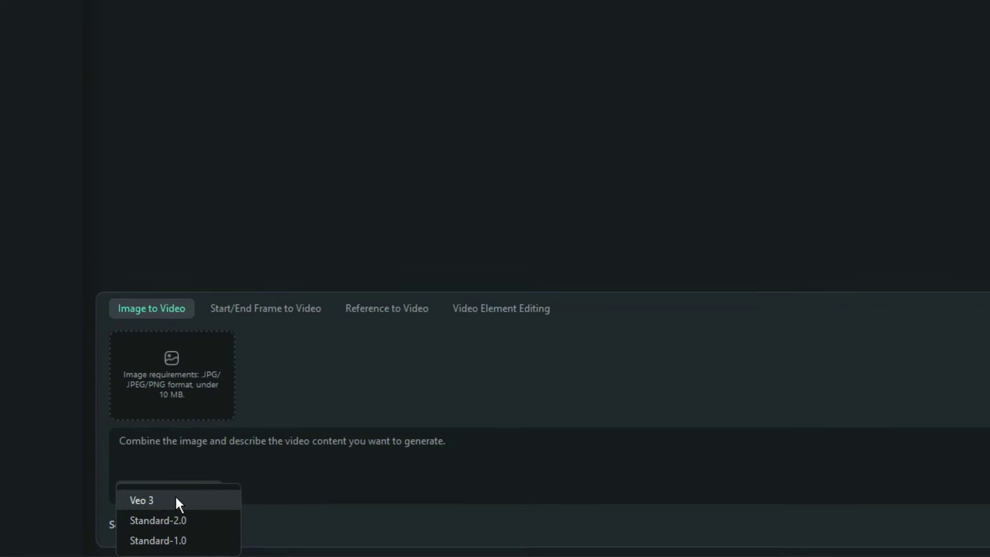
left_click(176, 499)
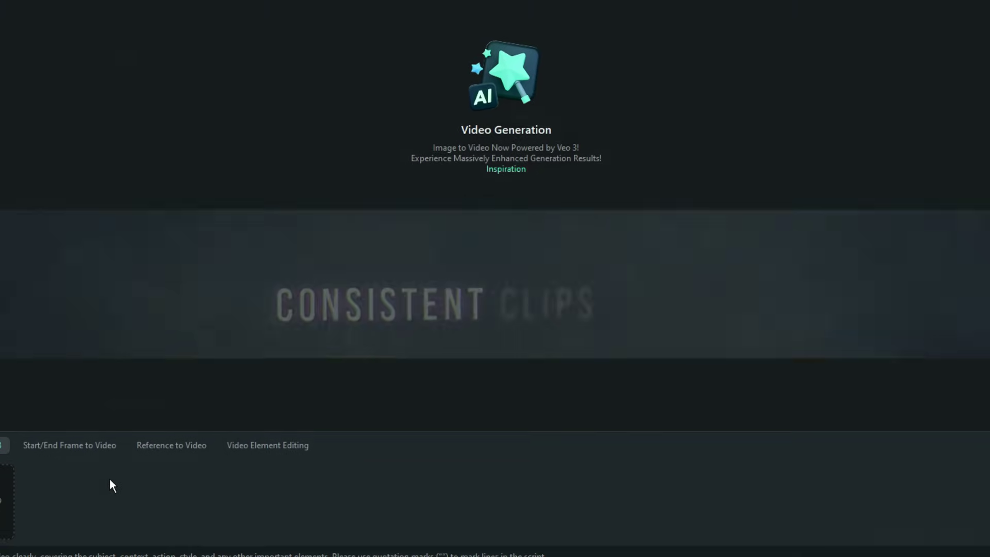
left_click(0, 556)
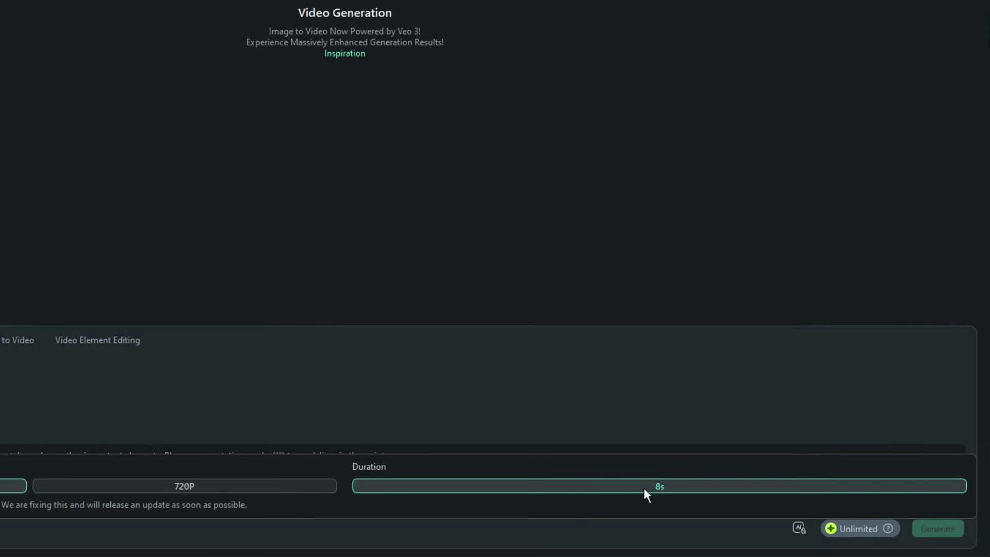
left_click(108, 391)
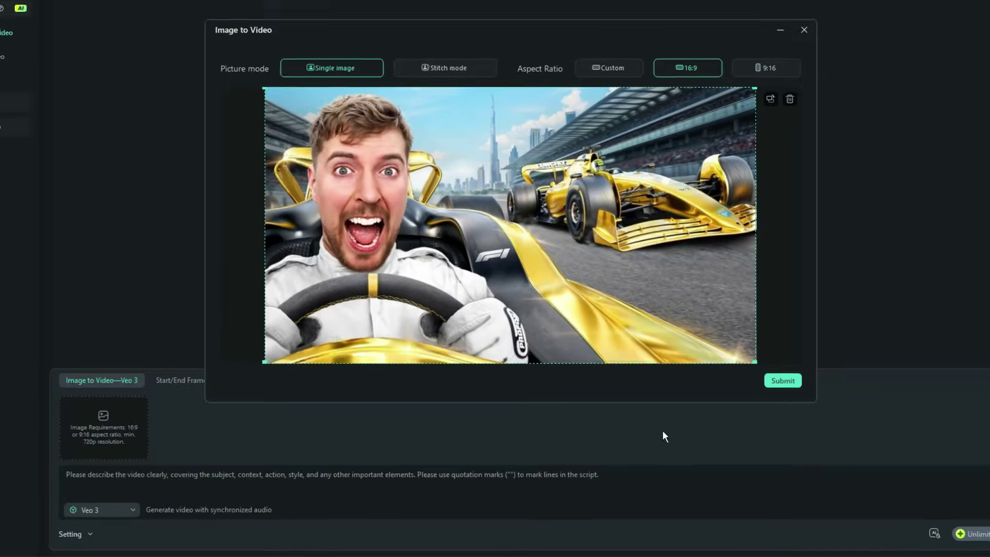
left_click(763, 386)
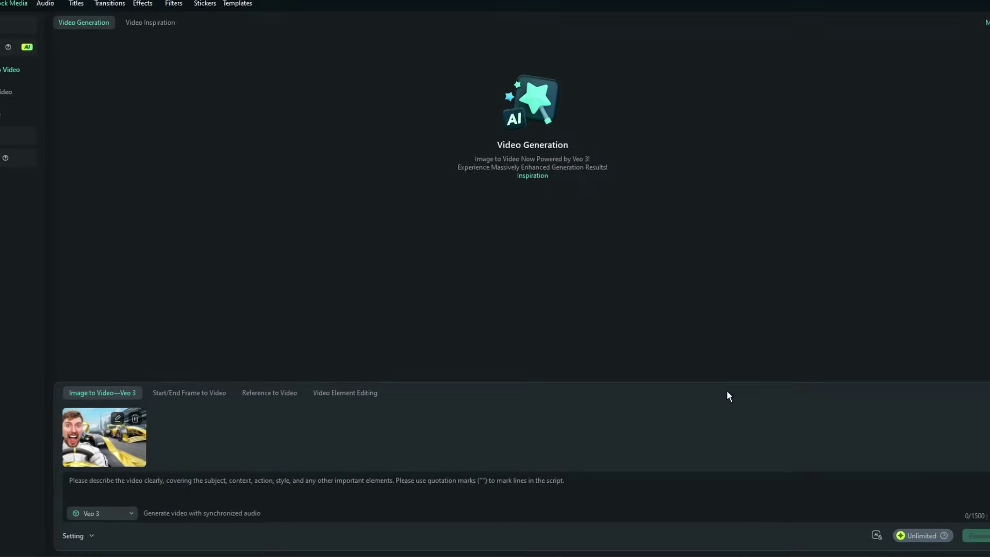
Generate a tracking shot of an excited man slowly driving a formula 1 car, raising one hand and saying in male voice, "subscribe to Filmora Mastery for Feastables!".
left_click(193, 486)
type("a tracking shot. excited man driving a formula 1 car in a slow speed. raises one hand and says, \" ")
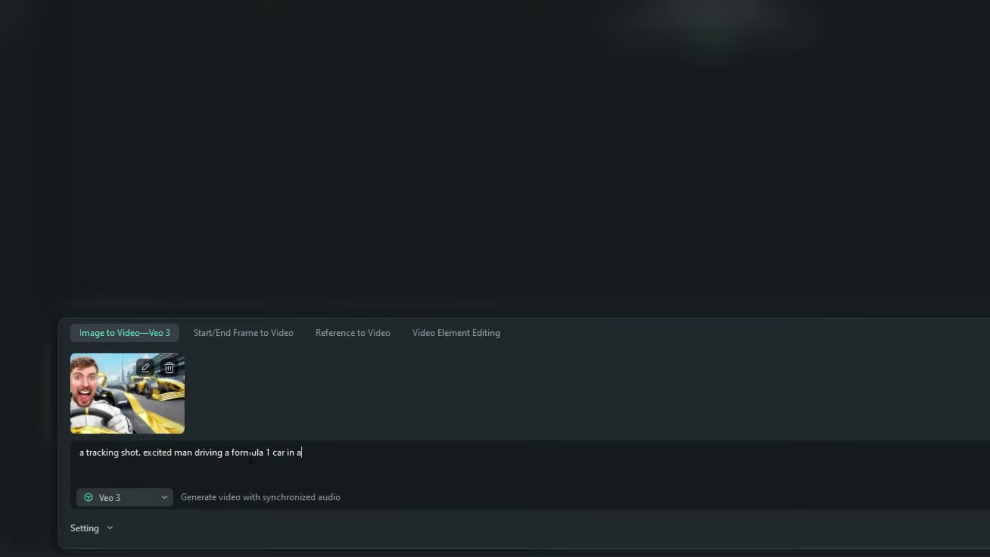
type("subscribe to Filmora Mastery for Feastables!\" male voice.")
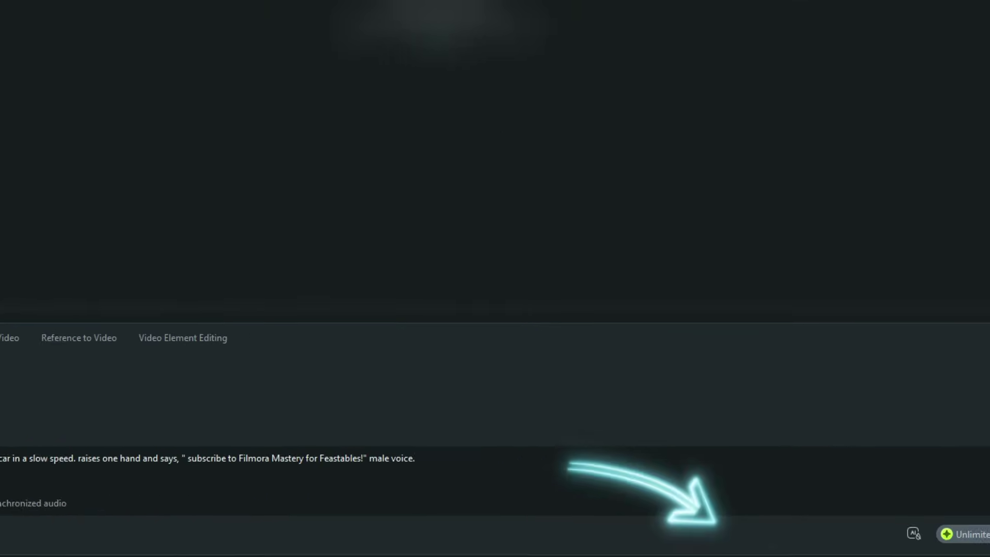
left_click(924, 524)
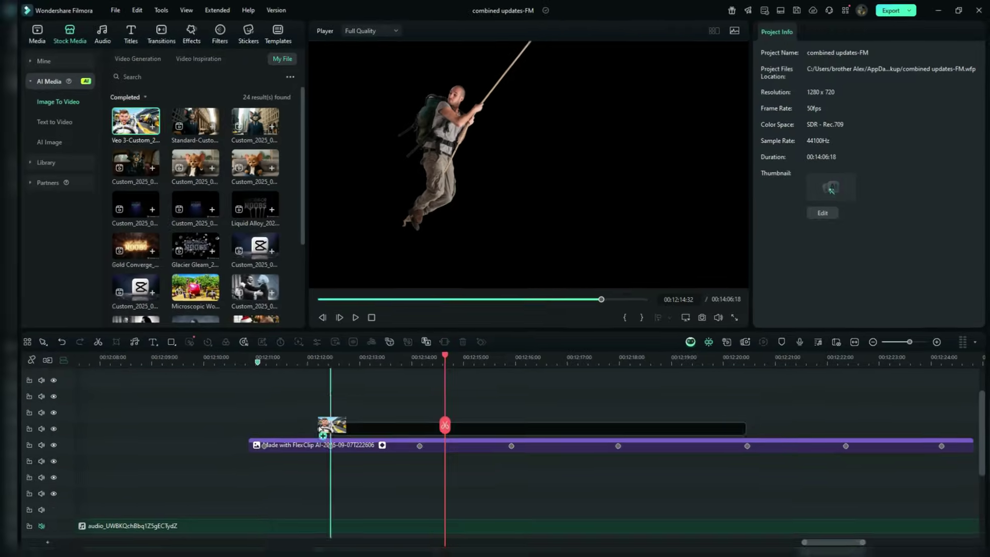
Add the generated Veo 3 video to the track above the climber clip, keeping the project at 1280x720 50fps without being asked again.
left_click_drag(322, 435, 323, 436)
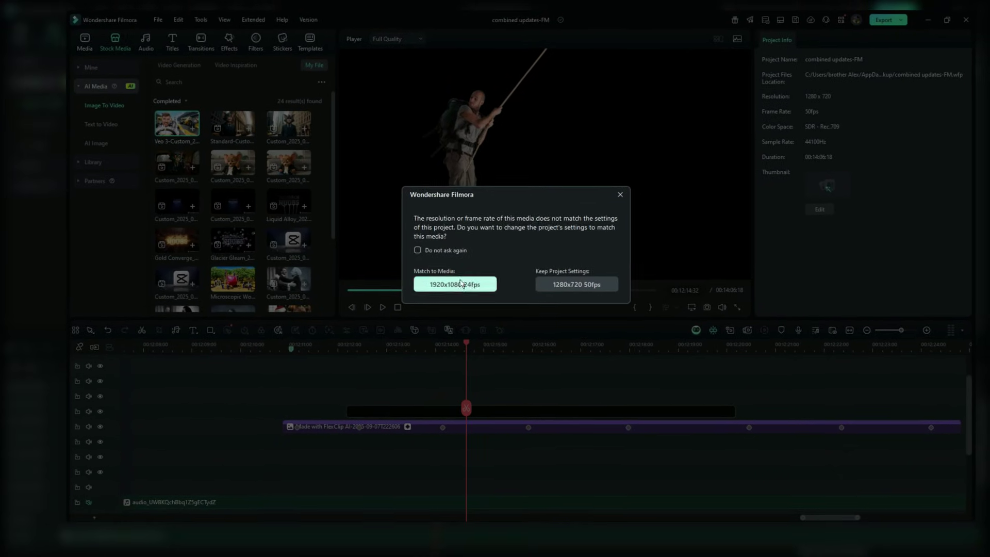
left_click(423, 246)
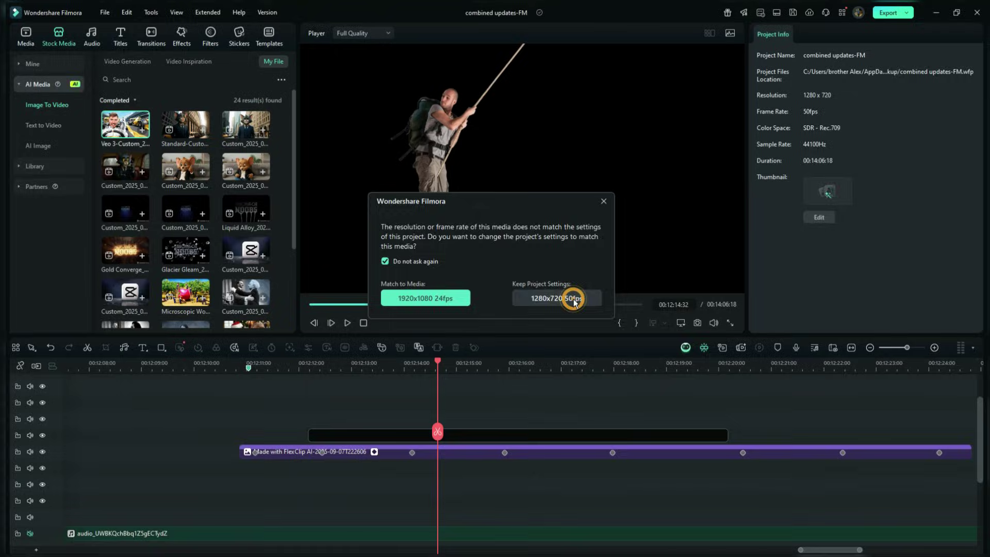
left_click(559, 296)
left_click(233, 450)
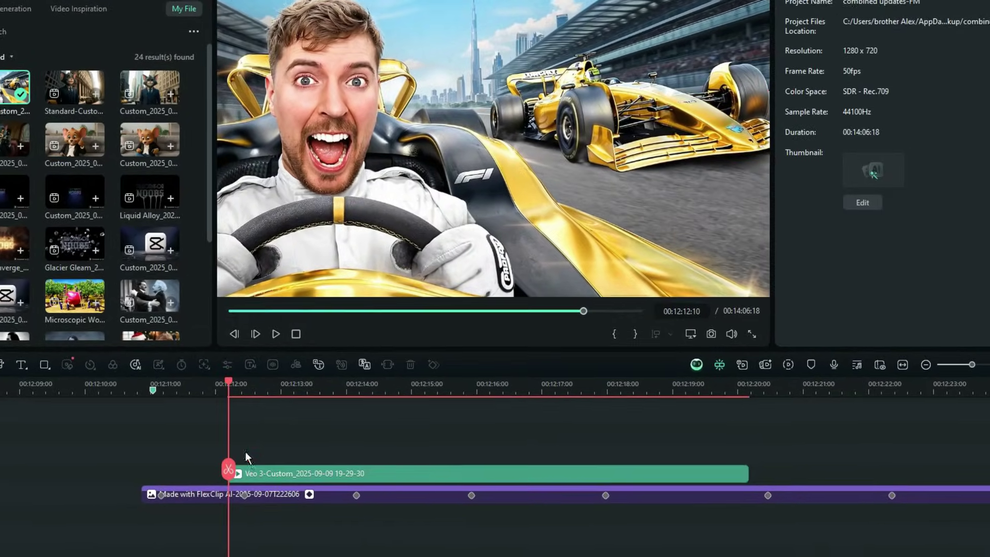
left_click(266, 471)
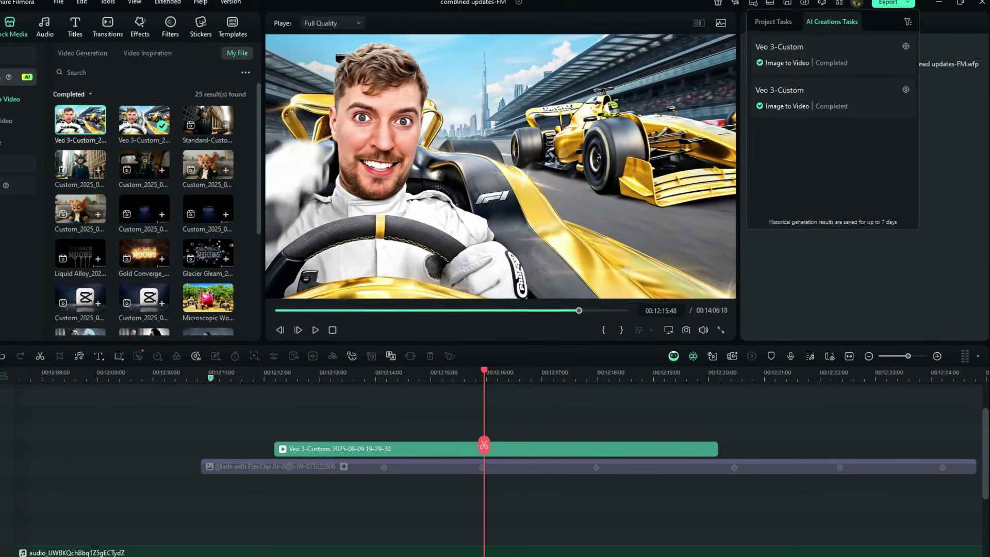
Place the newest Veo 3 video above the climber clip and take a snapshot of its last frame at 00:12:20:08.
left_click_drag(80, 120, 287, 434)
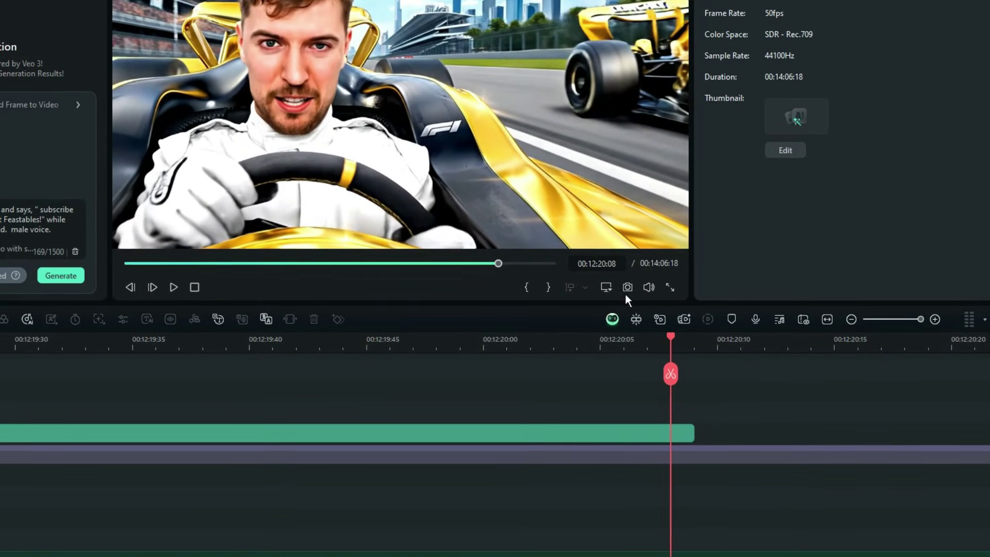
left_click(627, 289)
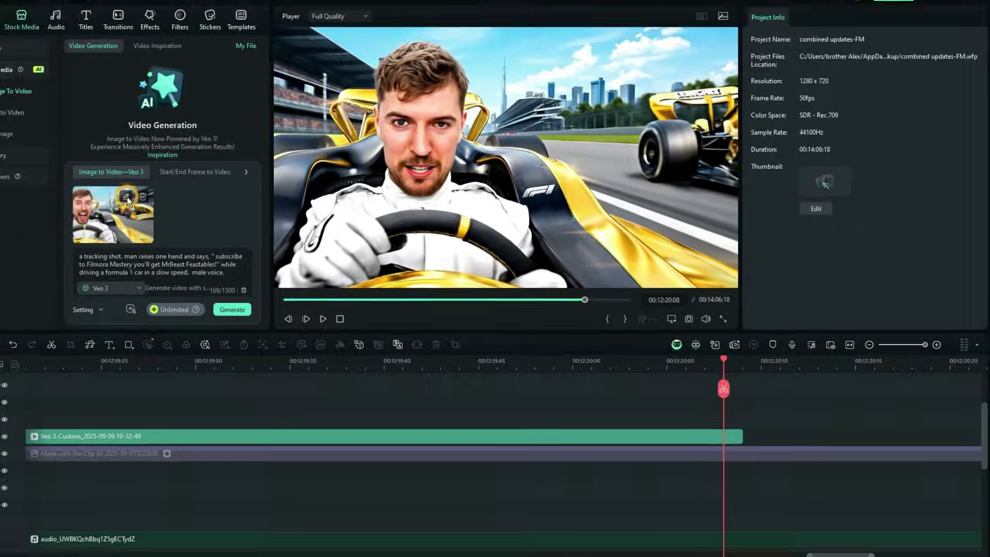
Replace the image-to-video source picture with the snapshot of the driver clip's last frame as a single 16:9 image.
left_click(127, 196)
left_click(714, 160)
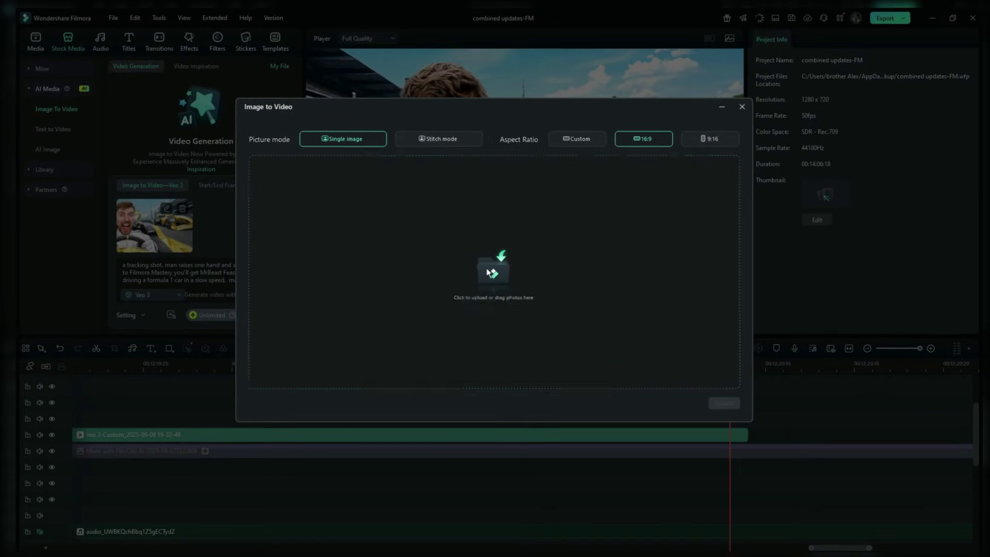
left_click(489, 273)
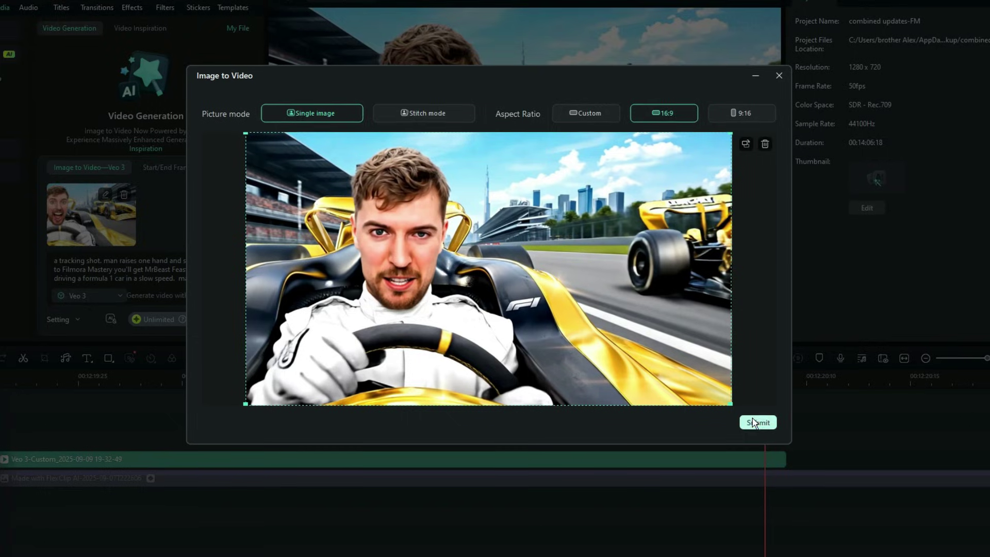
left_click(754, 423)
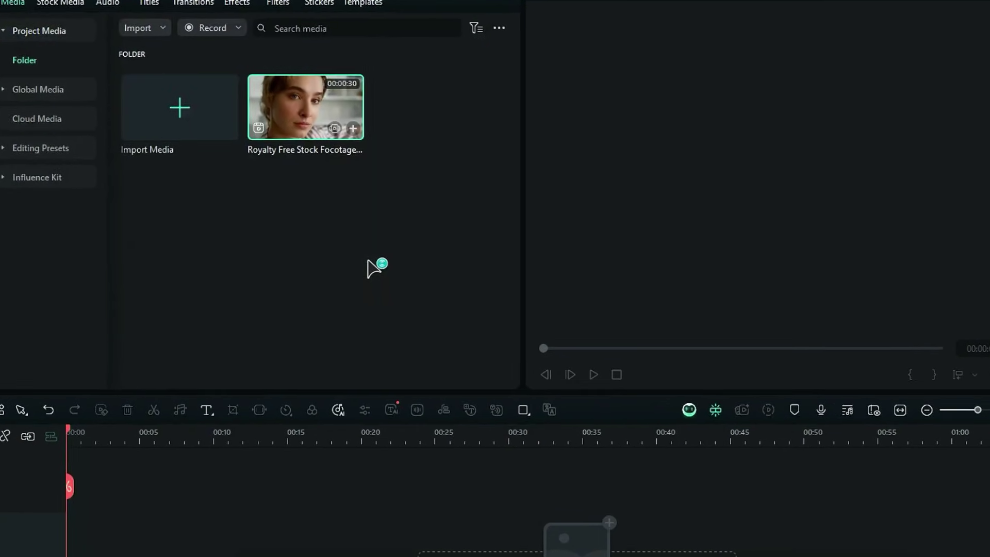
Place the Royalty Free Stock Footage clip at the start of the timeline and apply the Boris FX Mocha Filmora effect to it.
left_click_drag(307, 111, 65, 542)
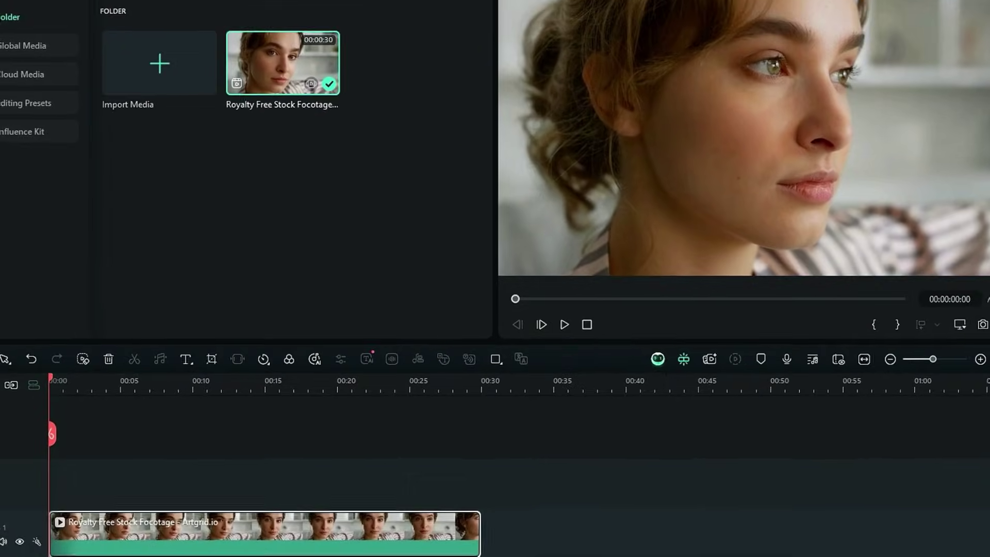
left_click(221, 18)
left_click(60, 100)
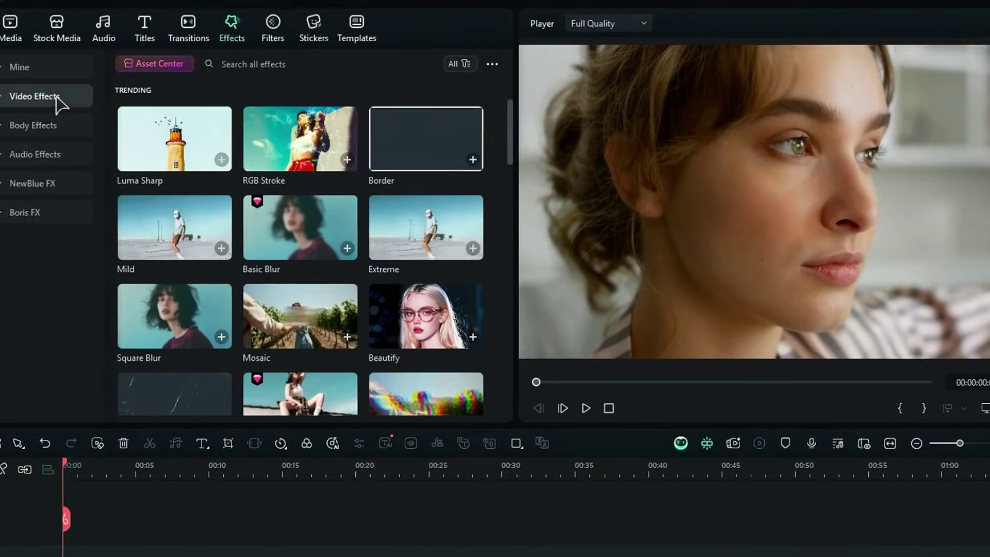
left_click(37, 211)
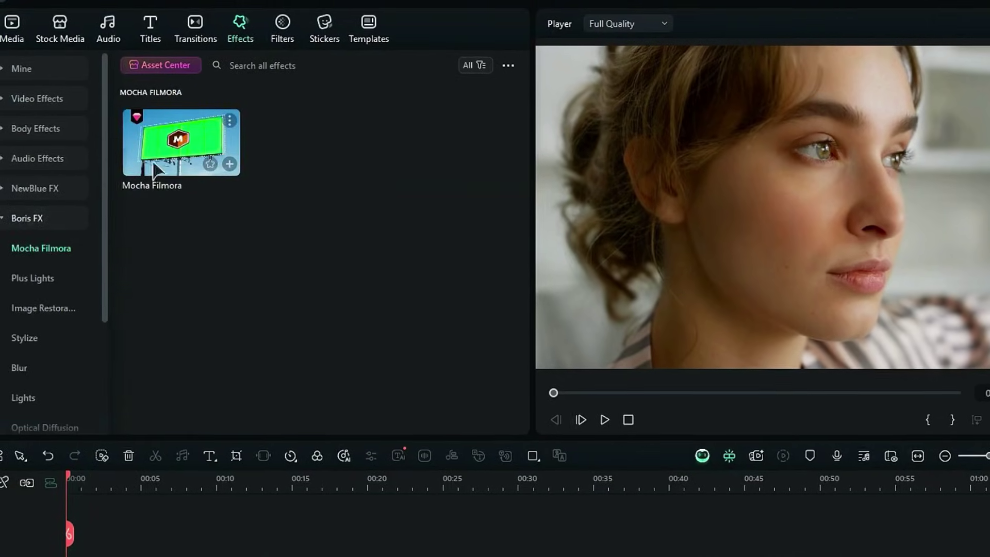
left_click_drag(172, 147, 123, 500)
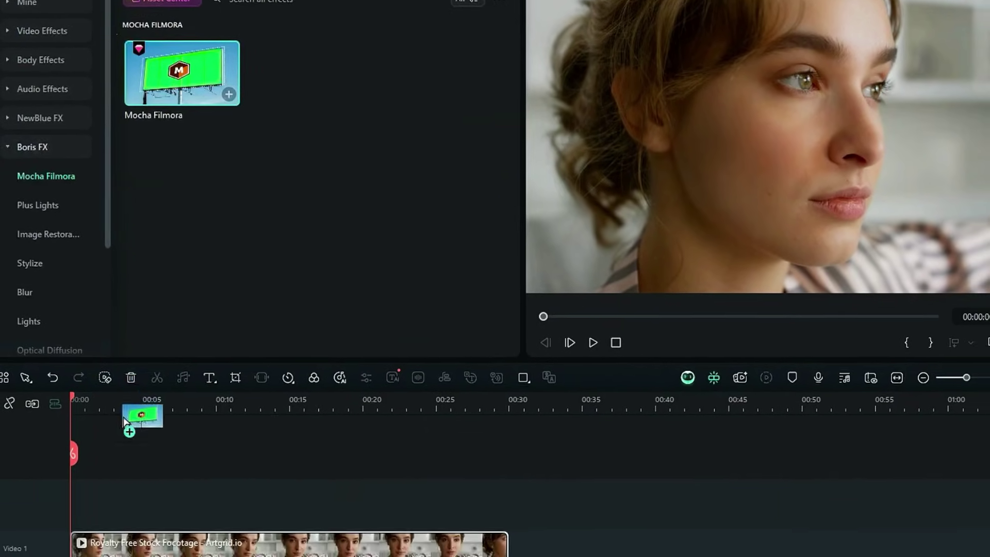
left_click_drag(124, 421, 131, 554)
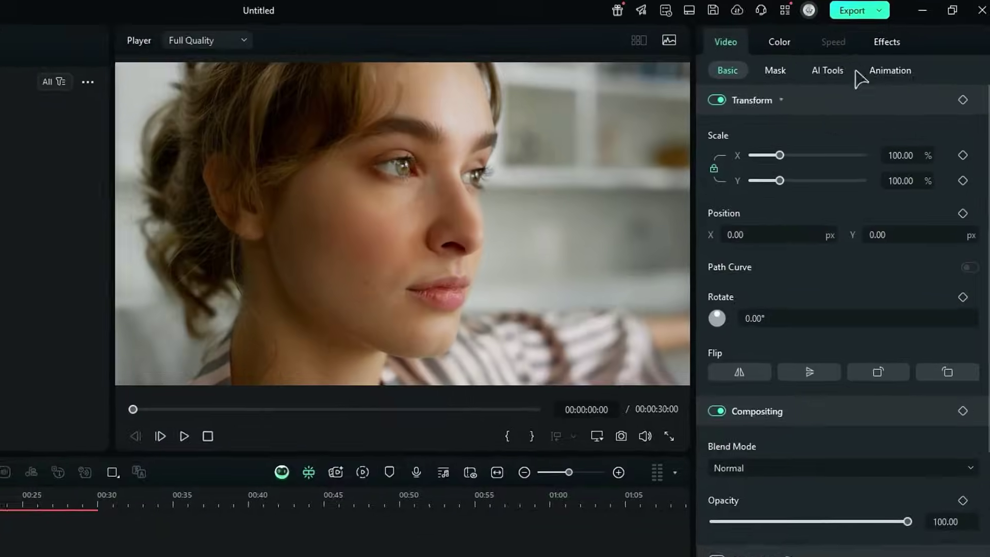
Set heart-tattoos-png-7071 from the Filmora Mocha folder as the insert image of the clip's Mocha Filmora effect.
left_click(884, 42)
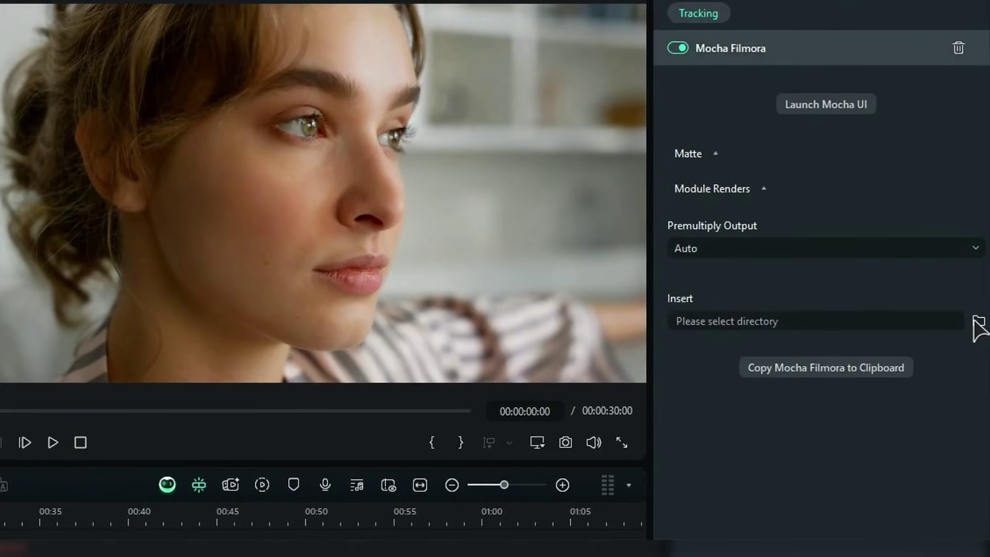
left_click(978, 324)
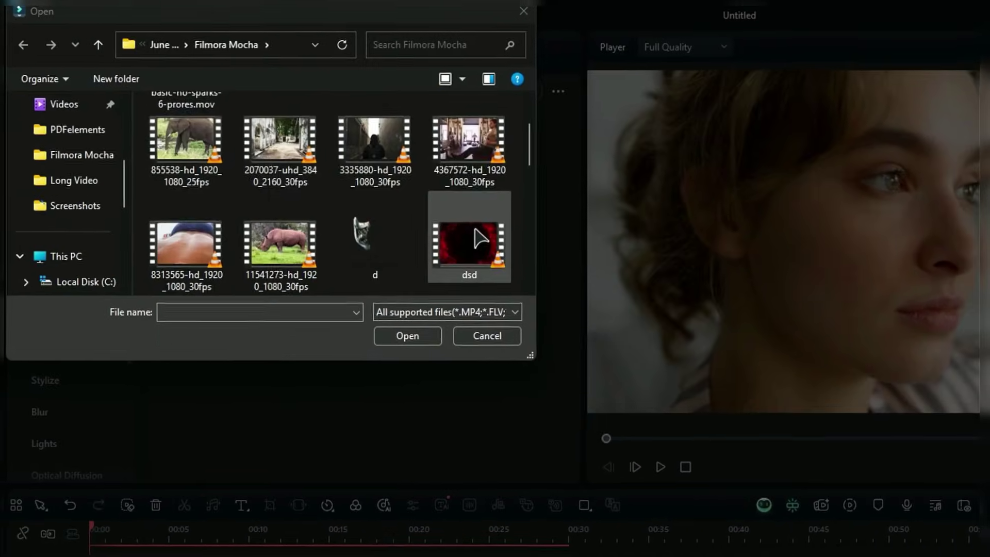
scroll(479, 237, "down", 5)
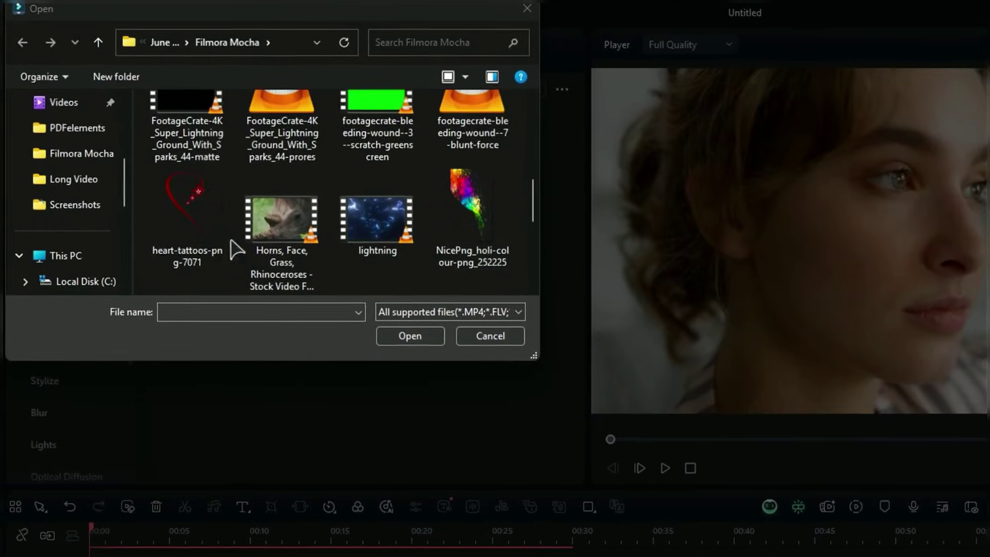
left_click(194, 227)
left_click(425, 333)
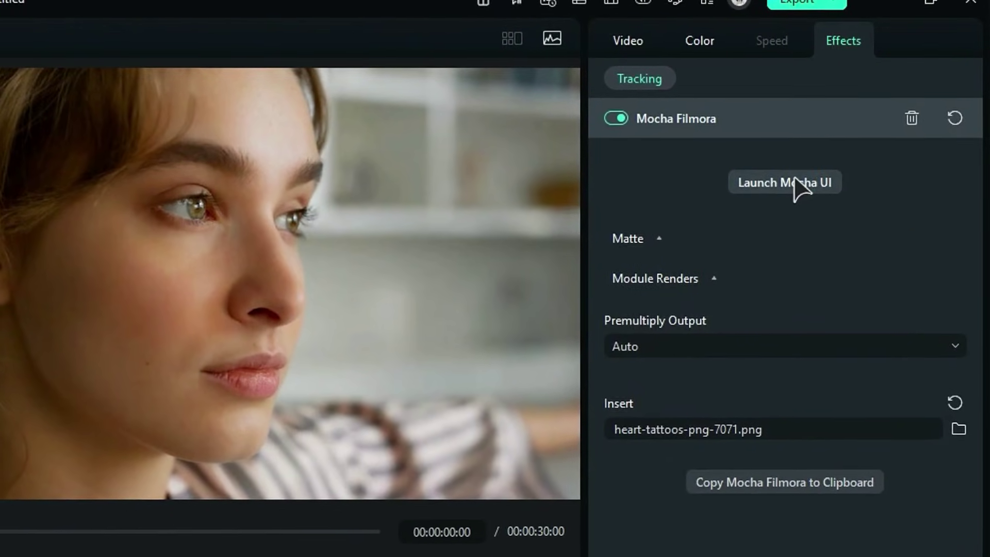
Launch the Mocha UI for the clip, try the Roto workspace and return to the Classic workspace.
left_click(797, 184)
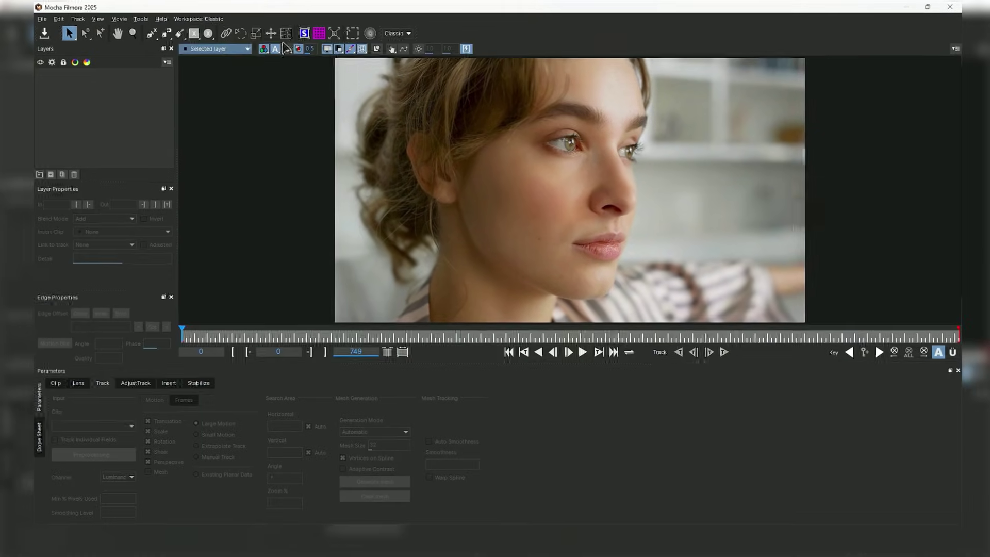
left_click(408, 65)
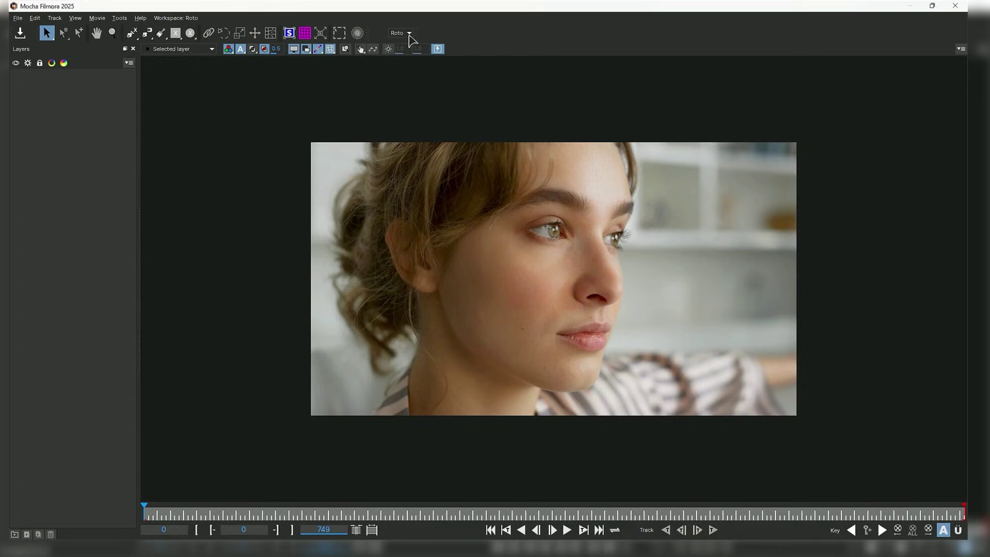
left_click(408, 35)
left_click(410, 50)
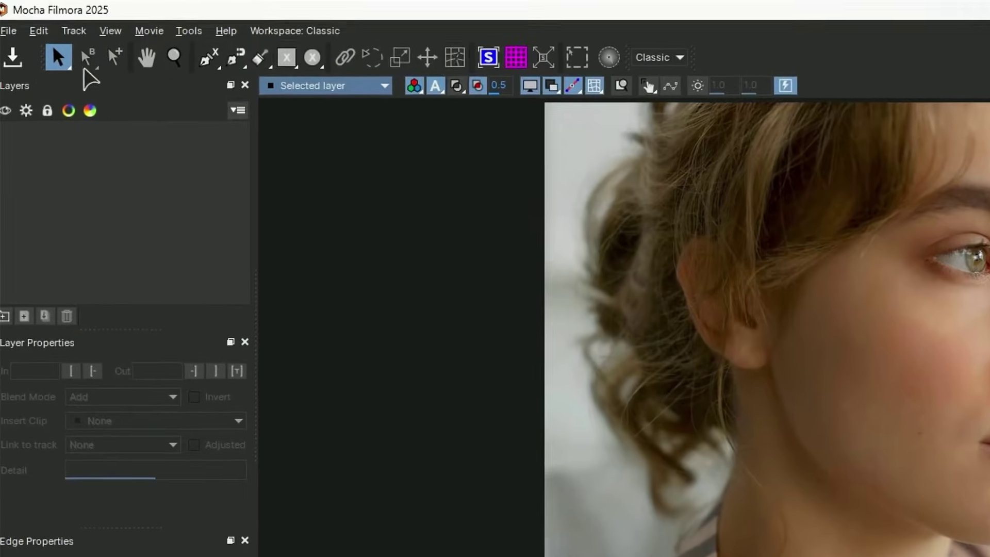
Keep Marquee Selection as the selection mode and briefly show the magenta grid overlay on the footage.
left_click(70, 66)
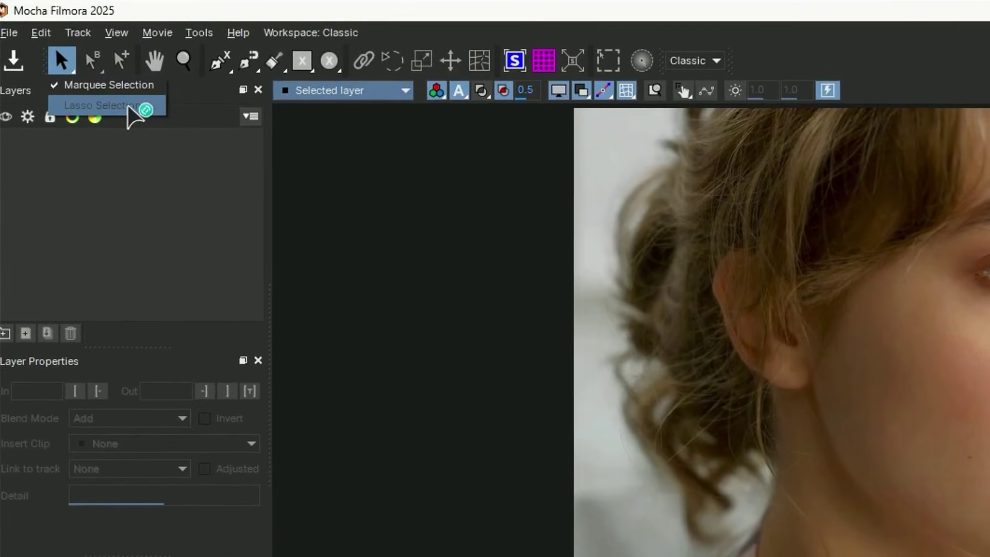
left_click(111, 86)
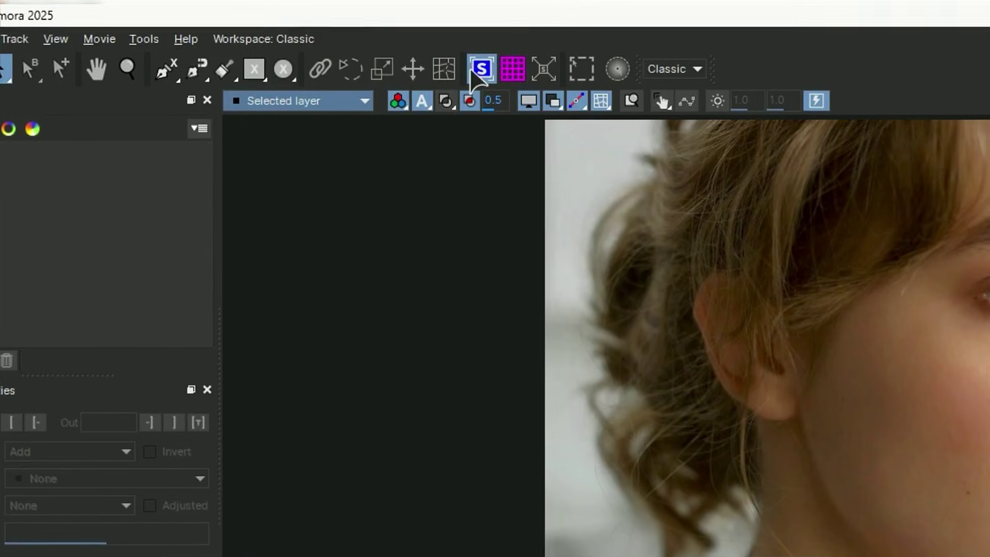
left_click(511, 69)
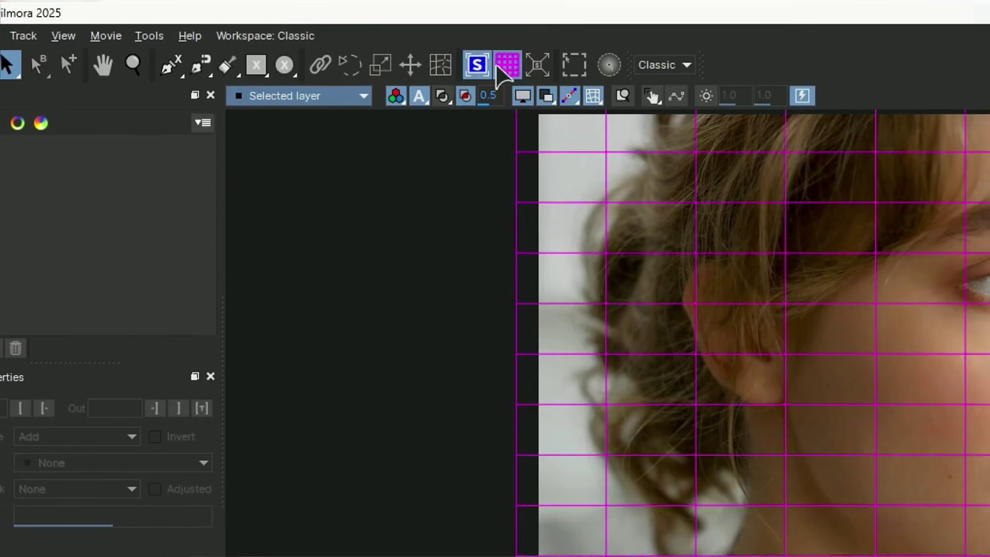
left_click(509, 66)
Try outlining the woman's cheek with a five-point X-spline layer and delete that layer.
left_click(170, 66)
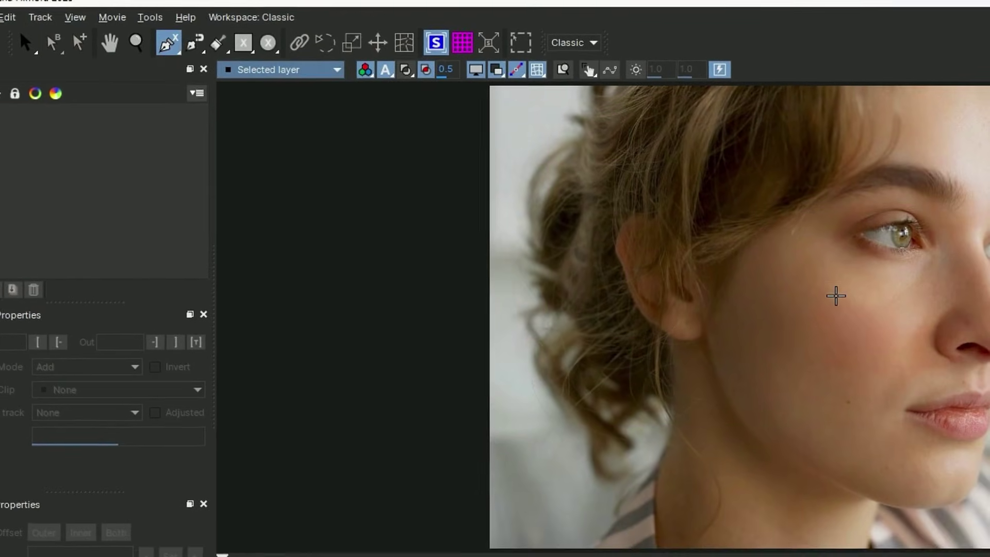
left_click(819, 286)
left_click(770, 308)
left_click(771, 399)
left_click(819, 419)
left_click(814, 307)
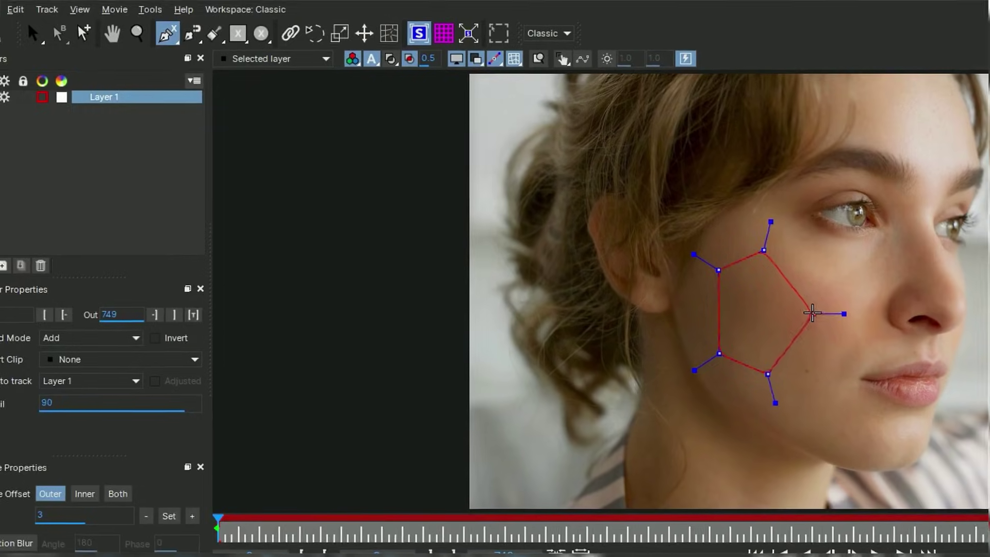
left_click(777, 256)
key("s")
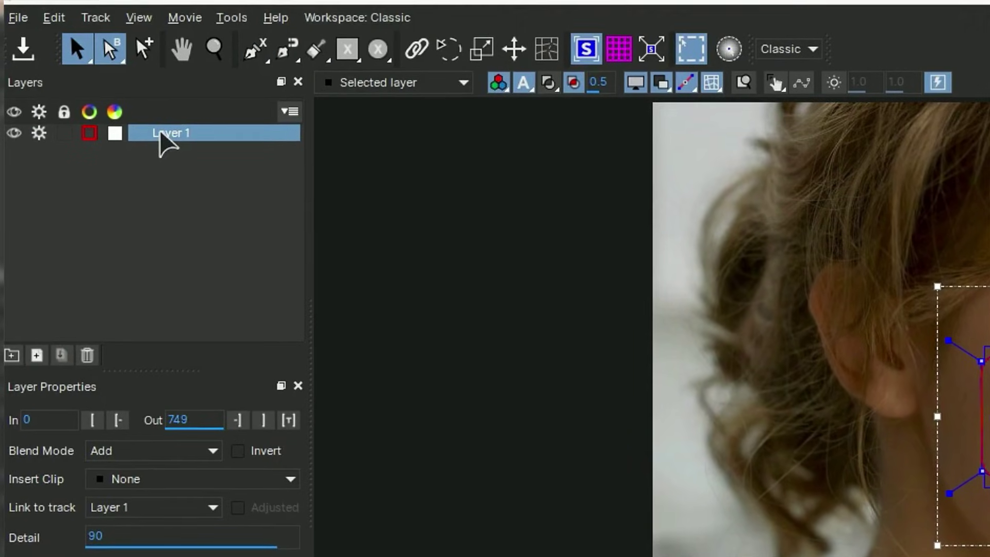
key("Delete")
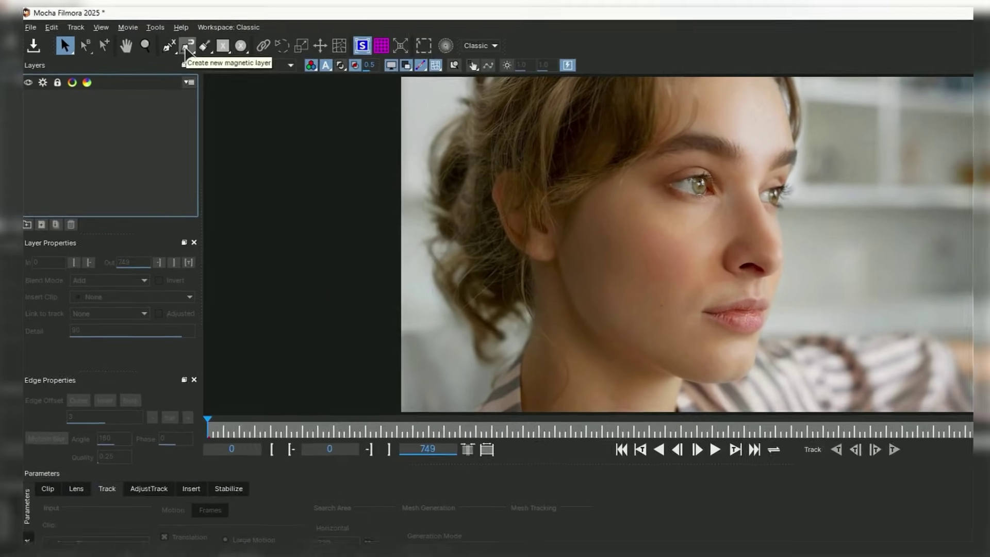
Outline the woman's cheek with a closed magnetic layer and track it forward through to frame 749.
left_click(164, 42)
mouse_move(663, 202)
left_mouse_down()
mouse_move(736, 276)
mouse_move(729, 367)
mouse_move(678, 380)
left_mouse_up()
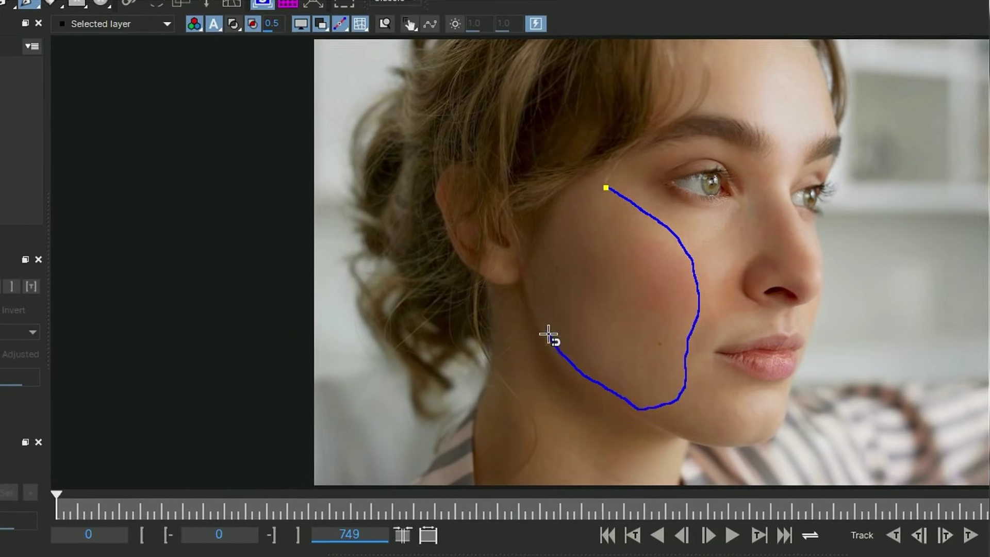
left_click_drag(561, 213, 598, 187)
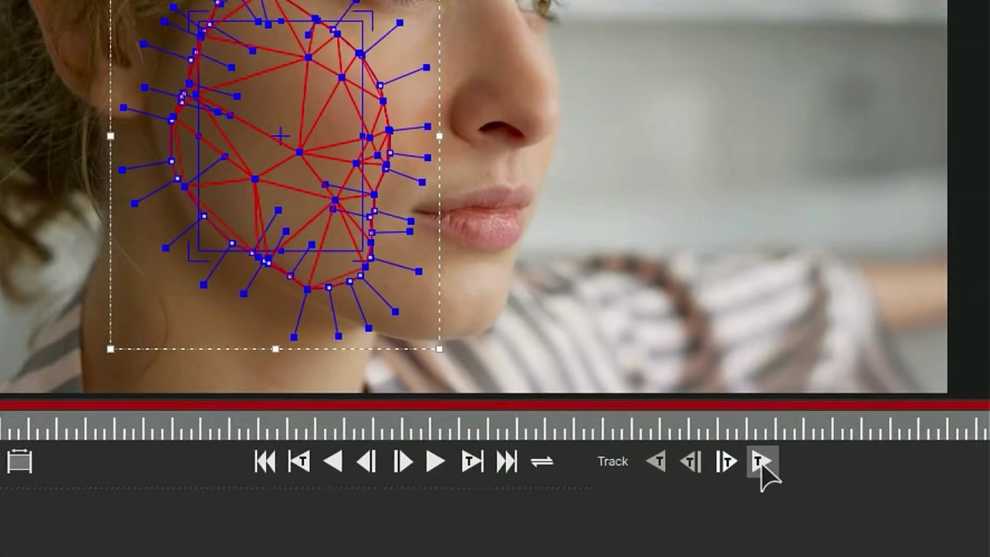
left_click(762, 462)
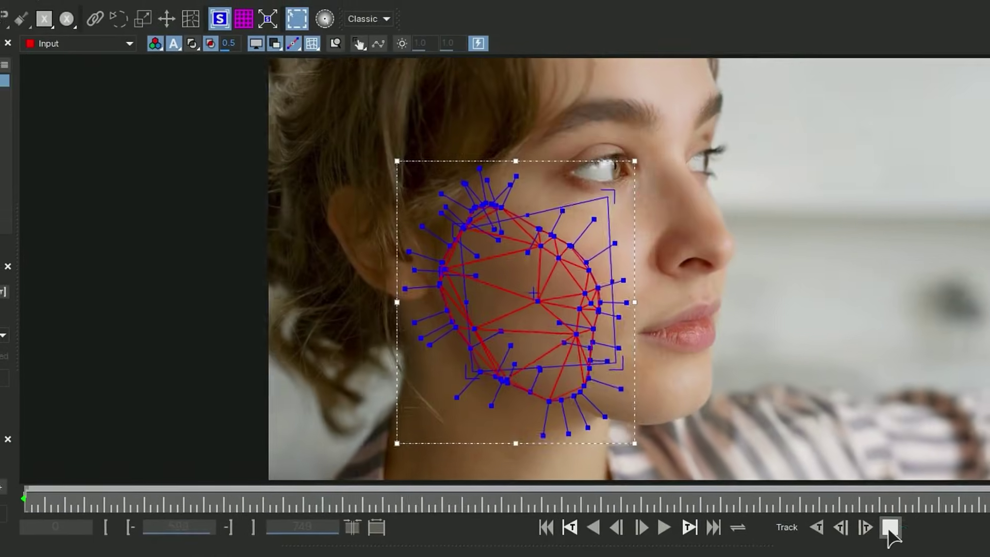
left_click(881, 523)
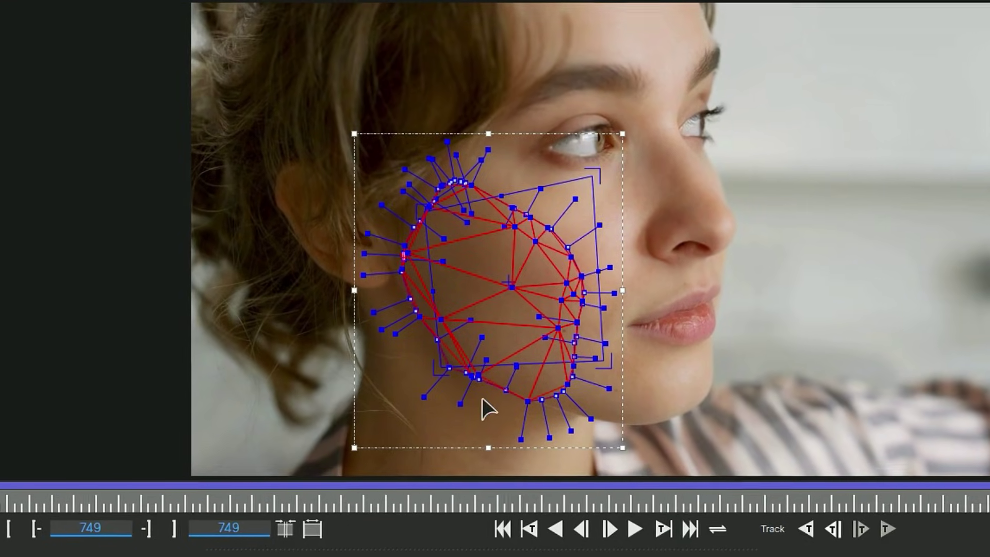
Use Insert Layer as the insert clip for the tracked cheek outline and open the insert's transform settings.
left_click_drag(481, 398, 354, 225)
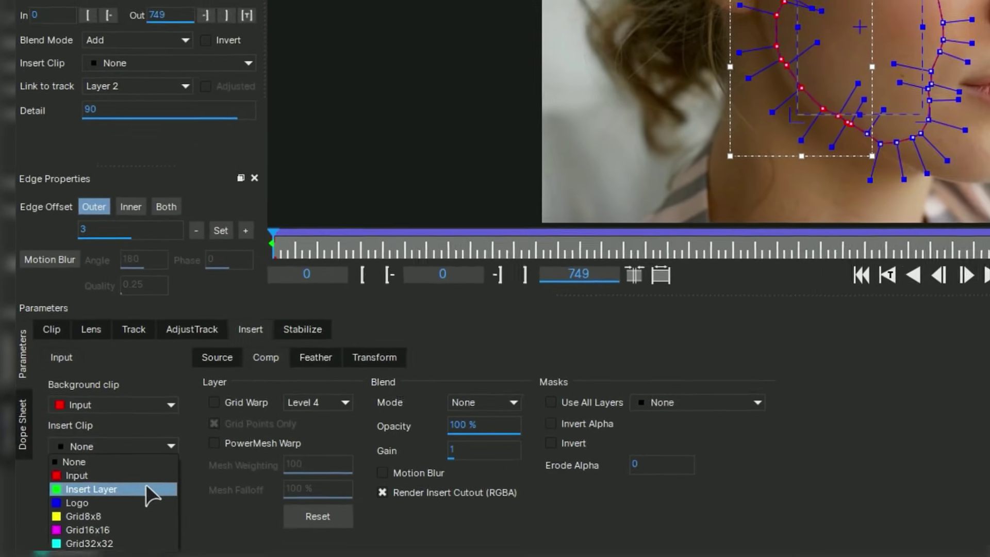
left_click(178, 456)
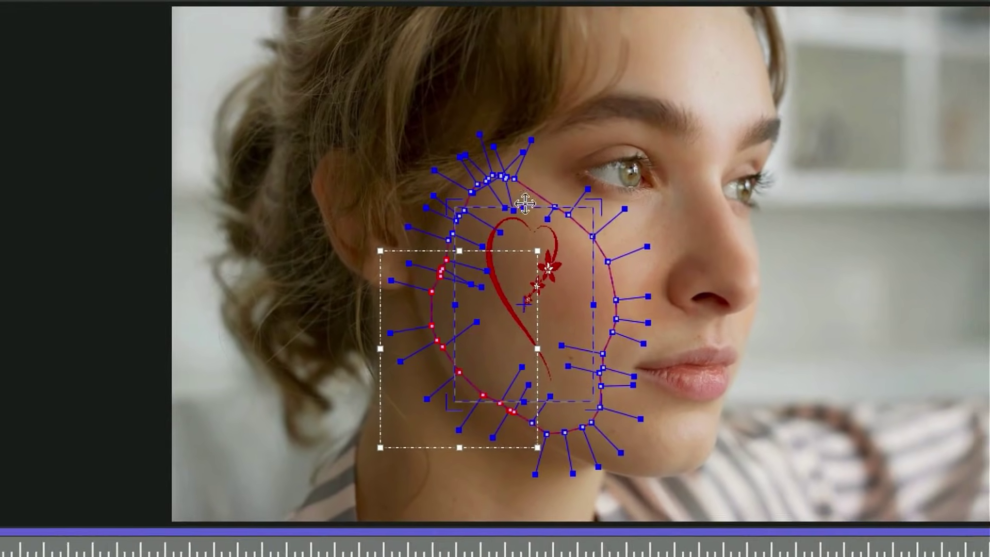
key("ctrl+a")
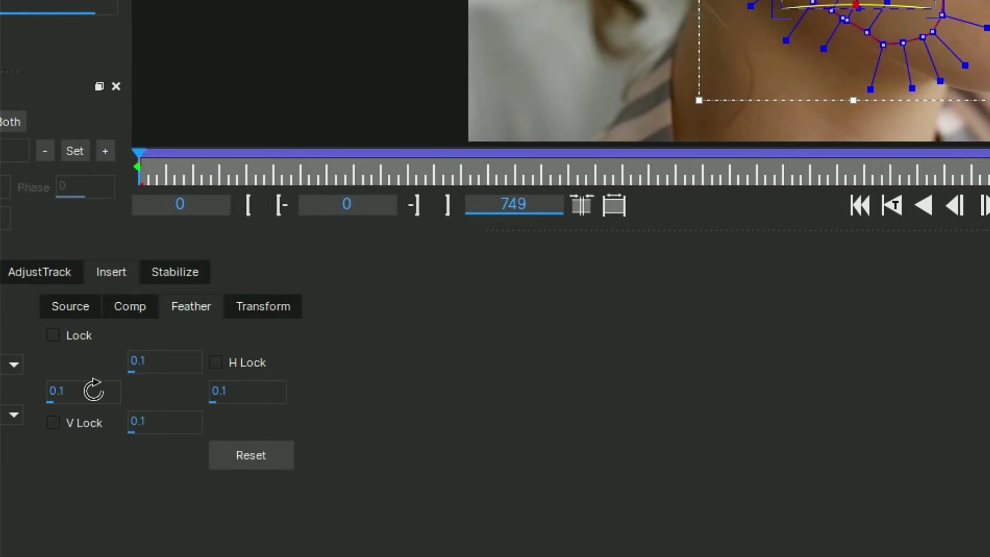
left_click(243, 309)
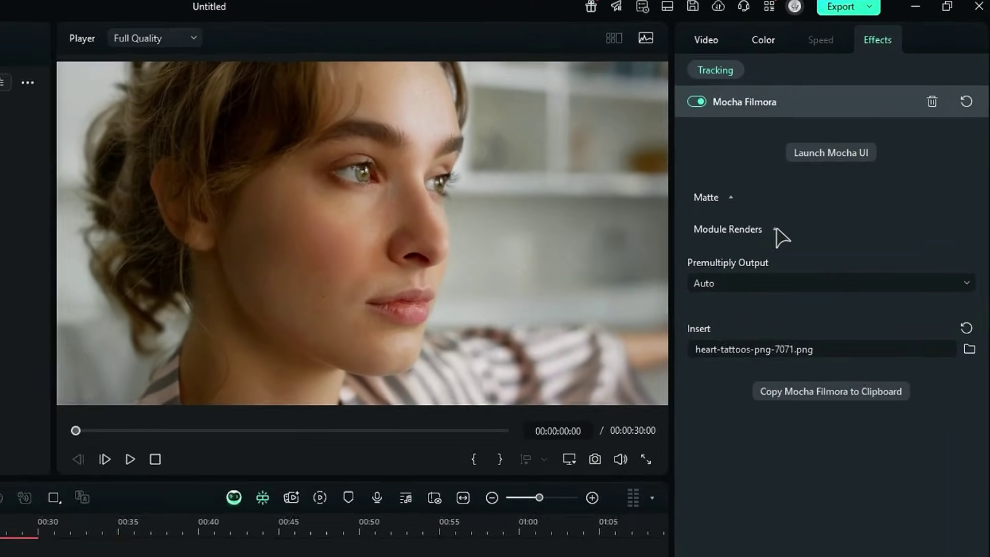
Turn on the Mocha module render as Insert: Composite with 0.63 insert blend opacity and render a timeline preview.
left_click(828, 183)
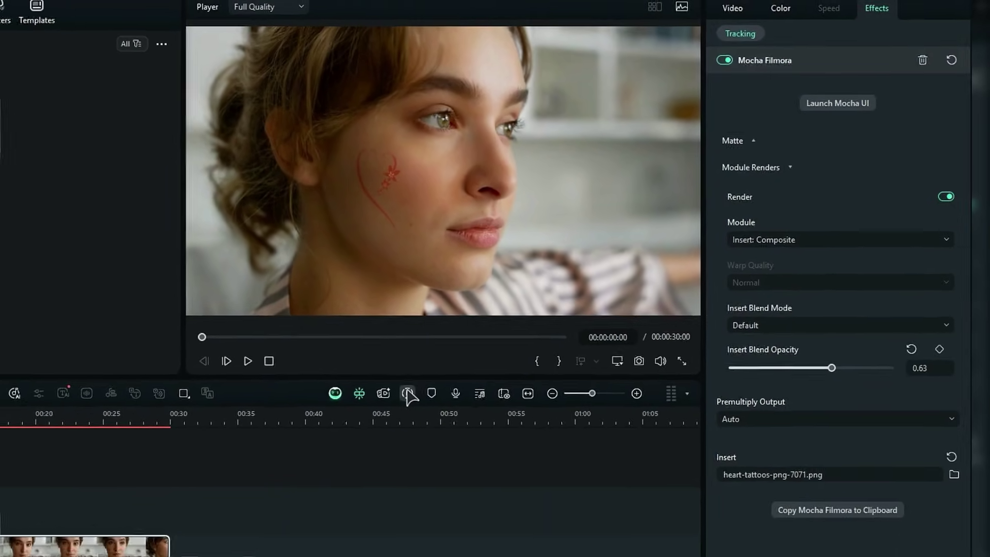
left_click(312, 453)
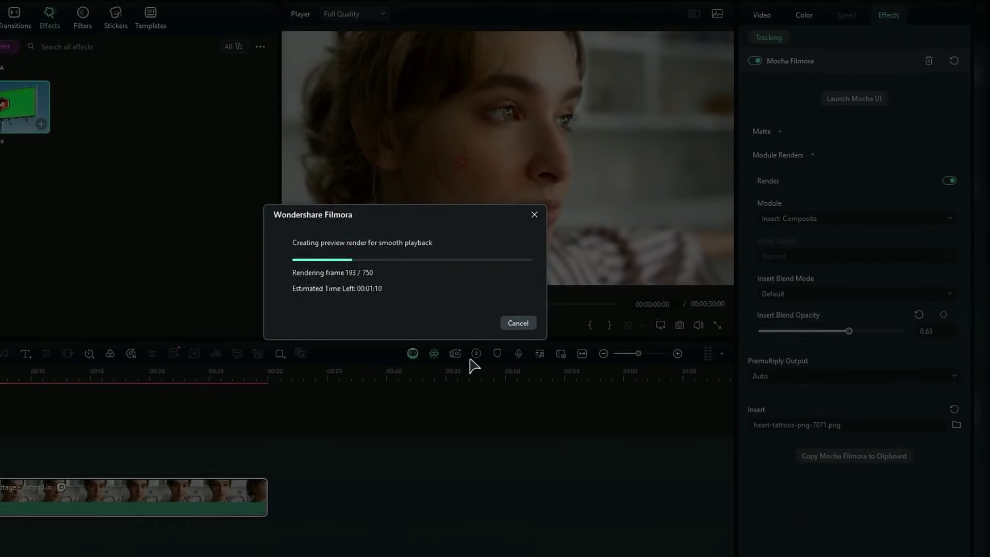
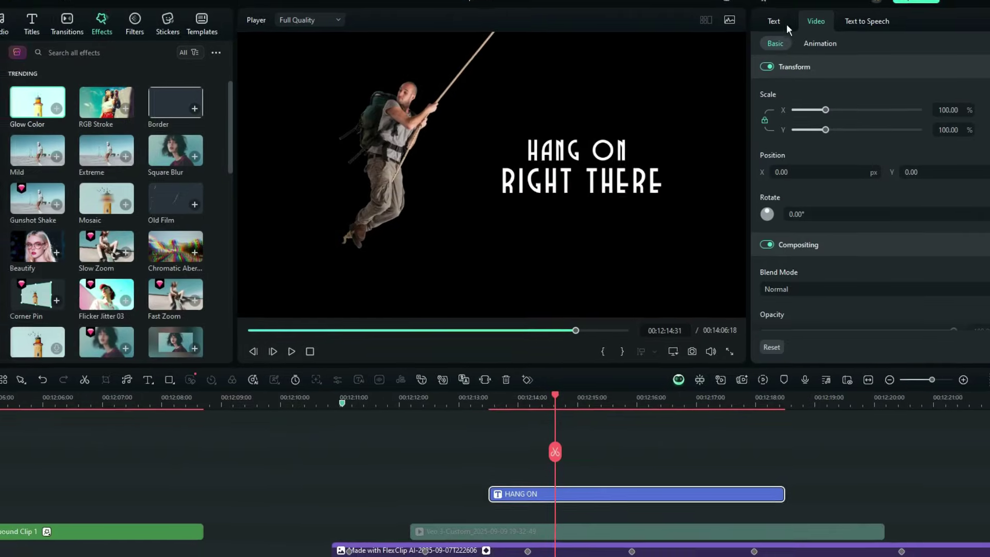
Turn on the Glow option in the HANG ON title's text compositing settings.
left_click(770, 32)
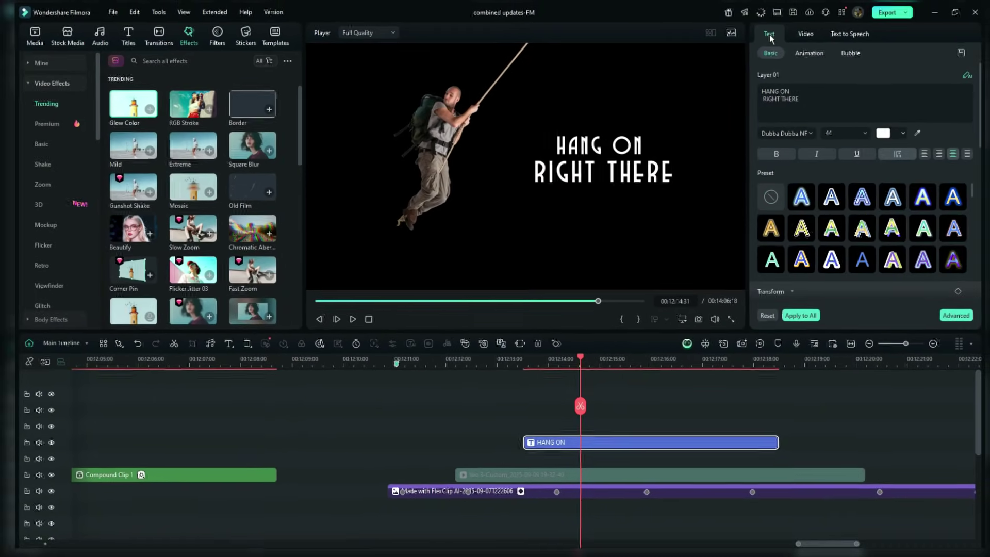
left_click_drag(966, 93, 967, 173)
scroll(871, 206, "down", 5)
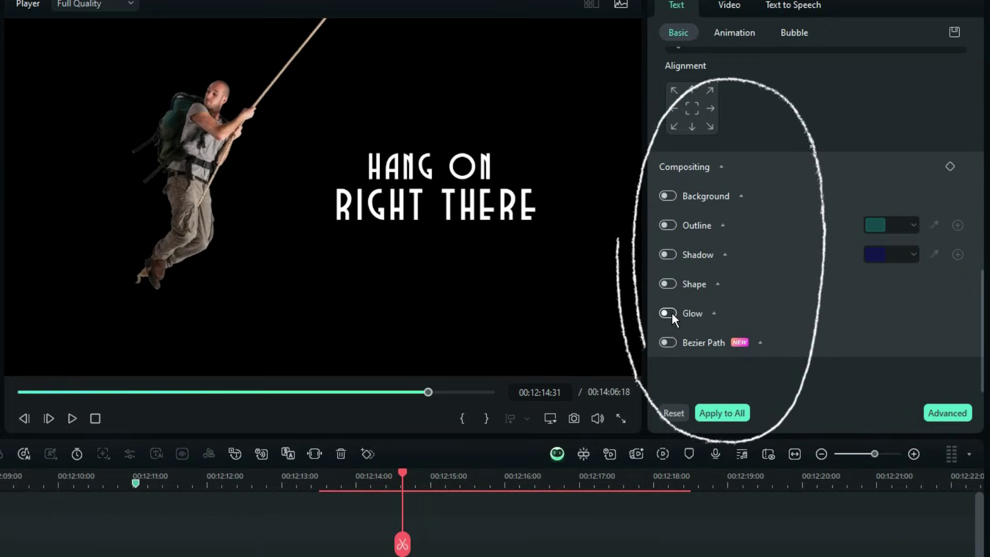
left_click(766, 249)
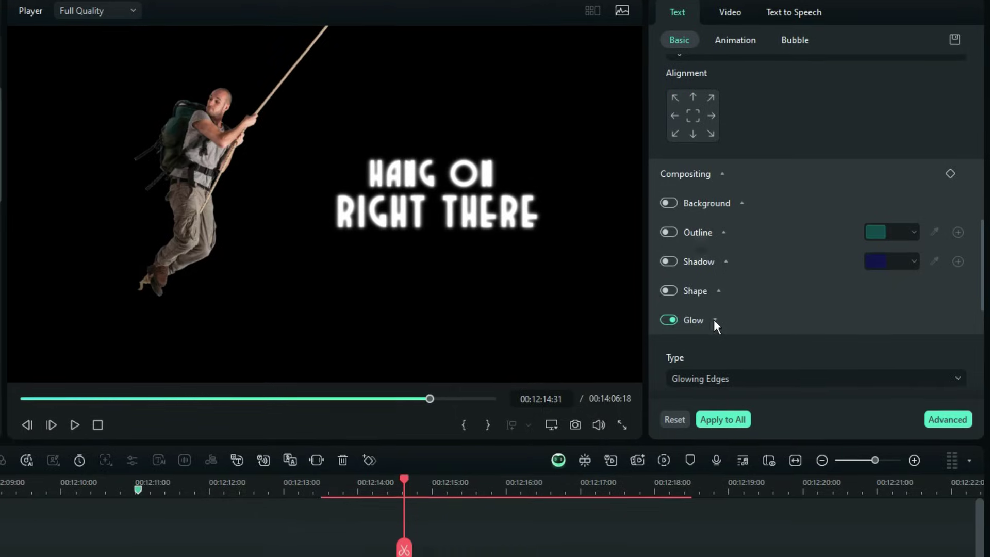
scroll(862, 315, "down", 3)
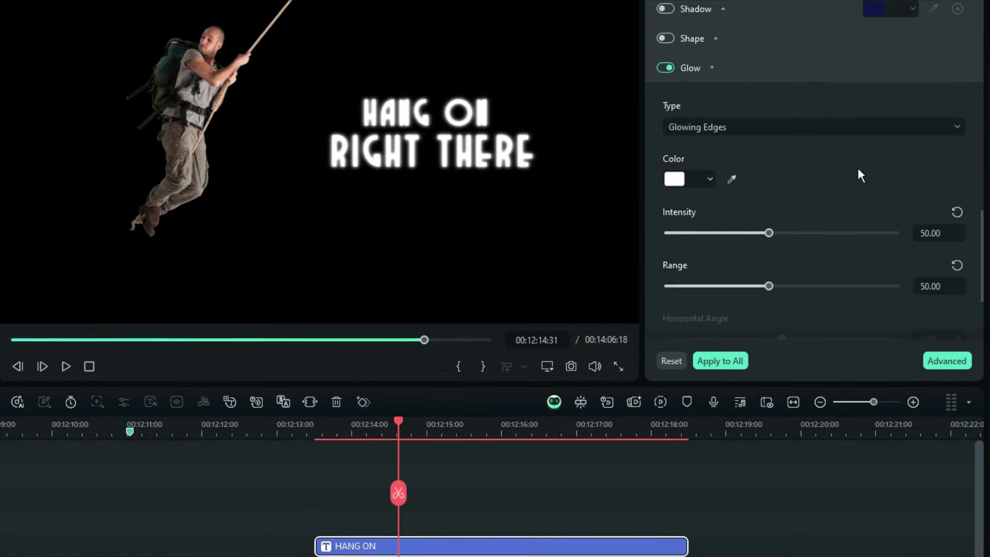
Try the Glowing Ray type for the title's glow and switch back to Glowing Edges.
left_click(753, 138)
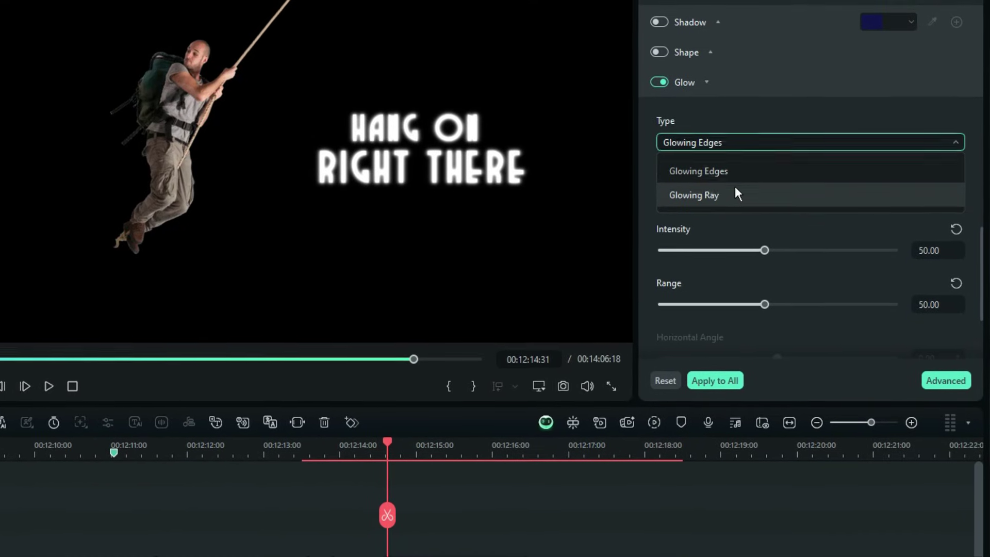
left_click(727, 196)
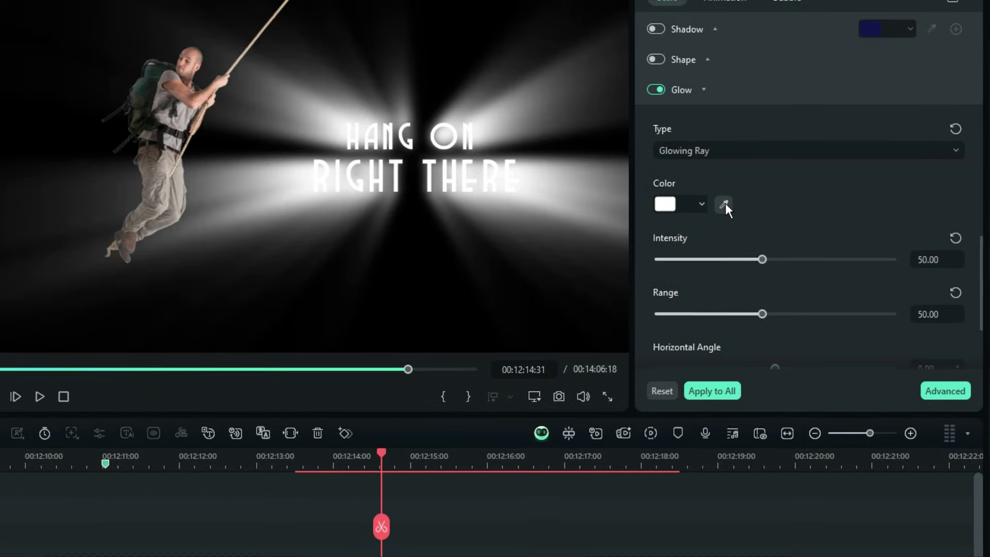
left_click(734, 157)
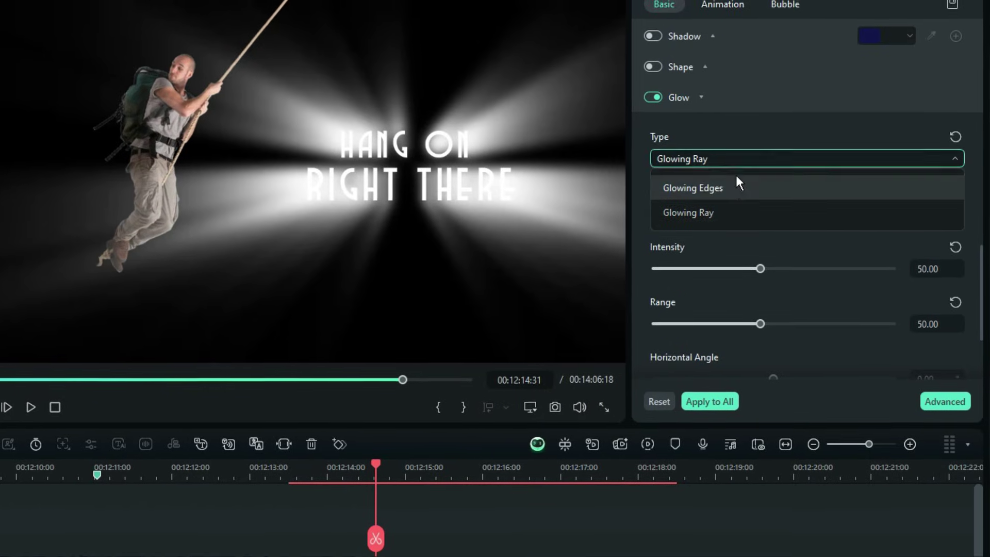
left_click(732, 186)
Give the title's glow a mint green color with an intensity of 35 and a range of 94.
left_click_drag(732, 276, 617, 298)
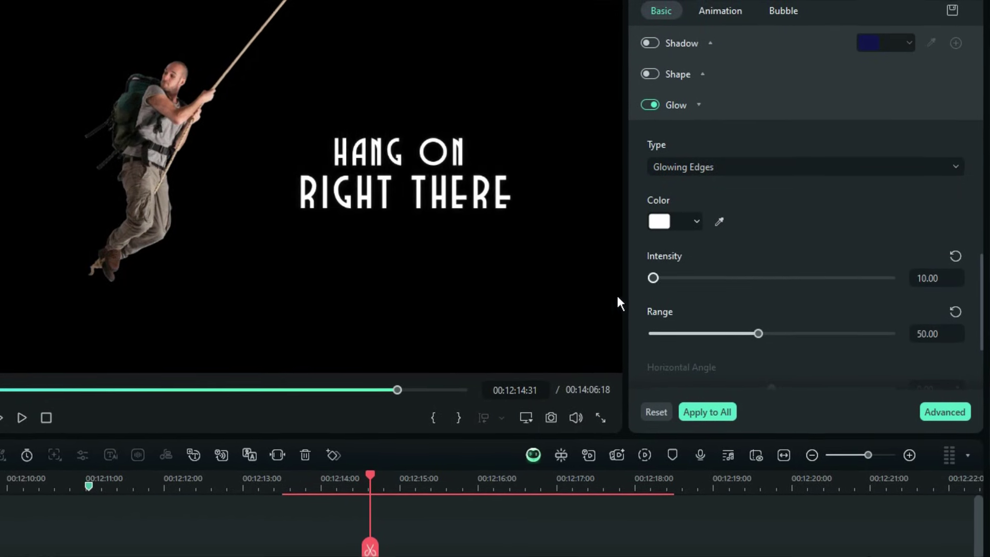
left_click_drag(865, 283, 704, 288)
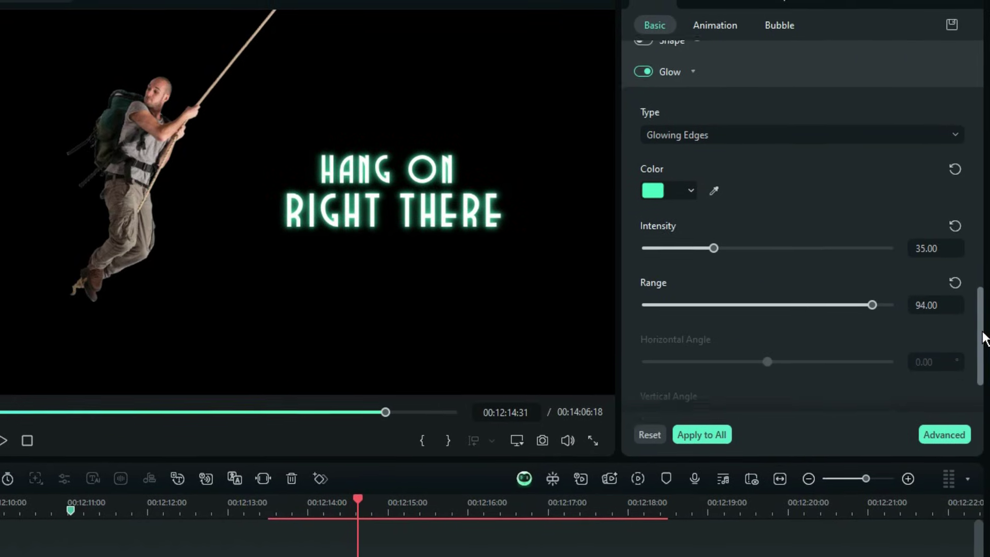
scroll(982, 353, "down", 3)
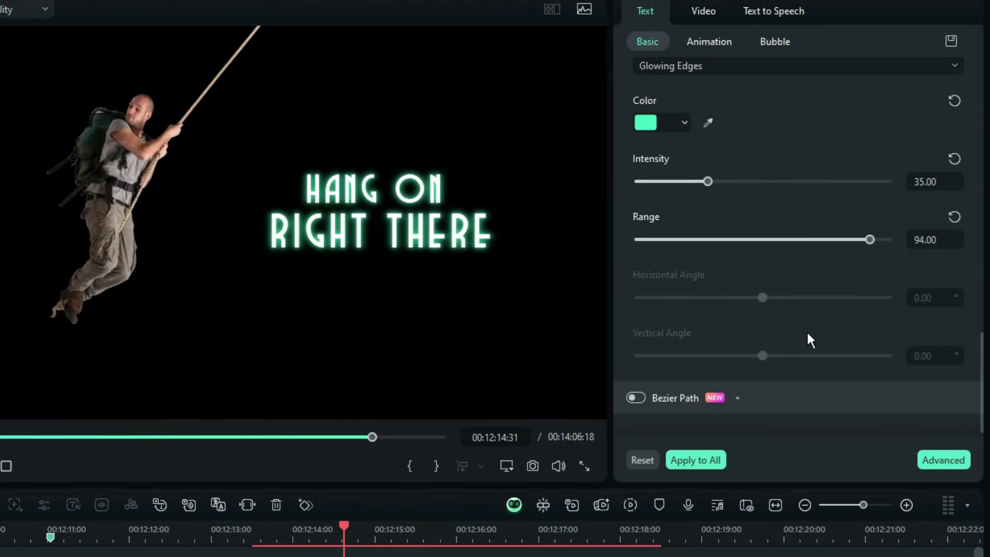
scroll(806, 329, "up", 1)
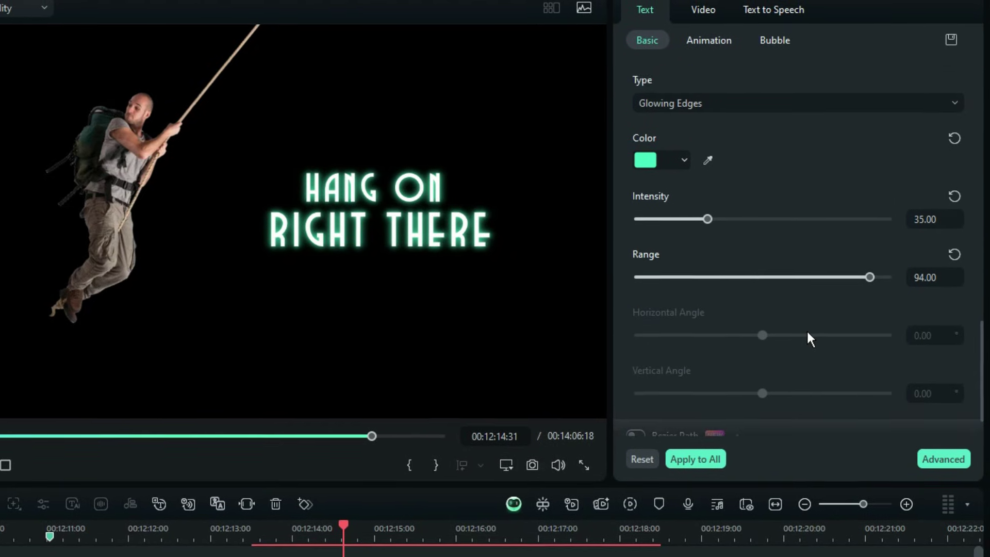
scroll(804, 341, "up", 1)
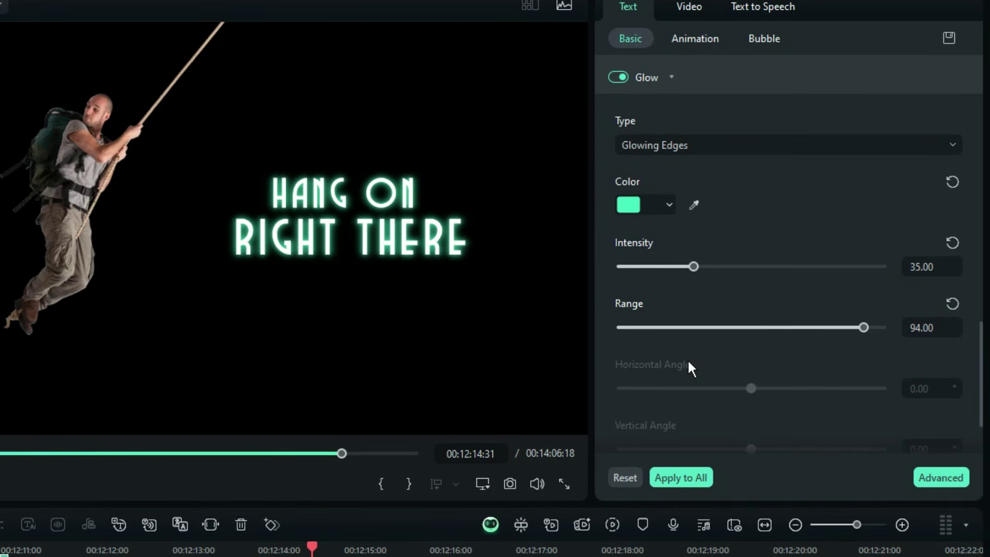
Reposition Compound Clip 1 around the HANG ON title and scrub across it to compare its Glow Color effect.
left_click(393, 482)
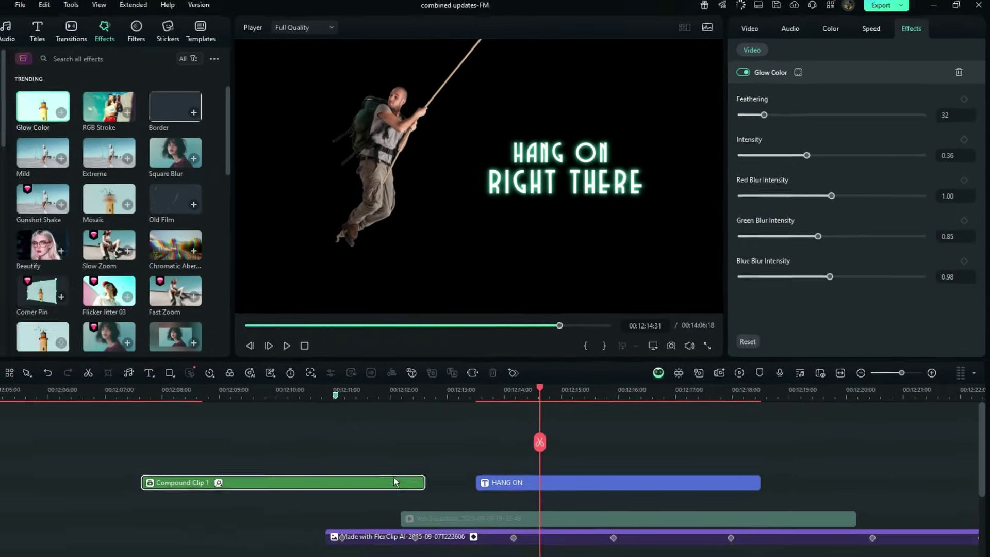
left_click(368, 459)
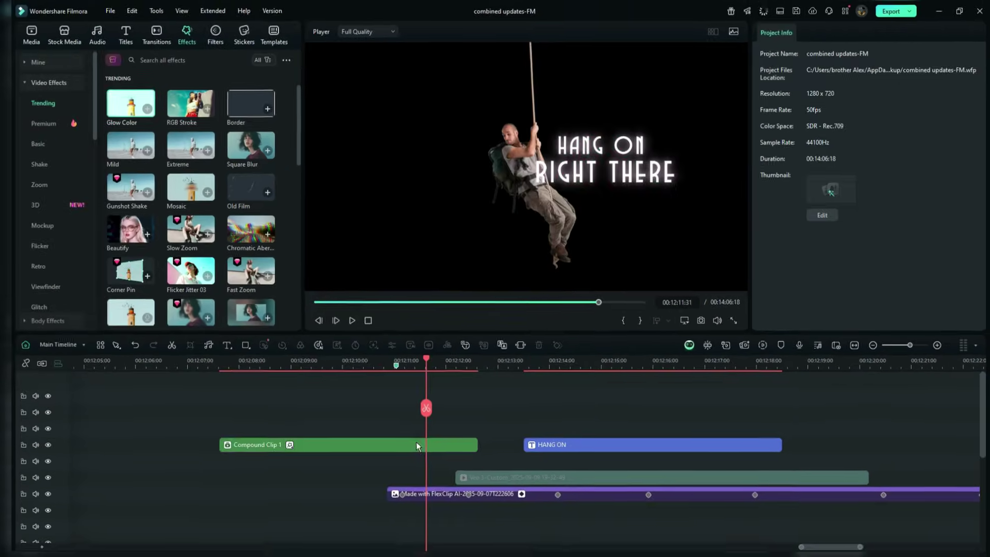
left_click(336, 482)
left_click(329, 426)
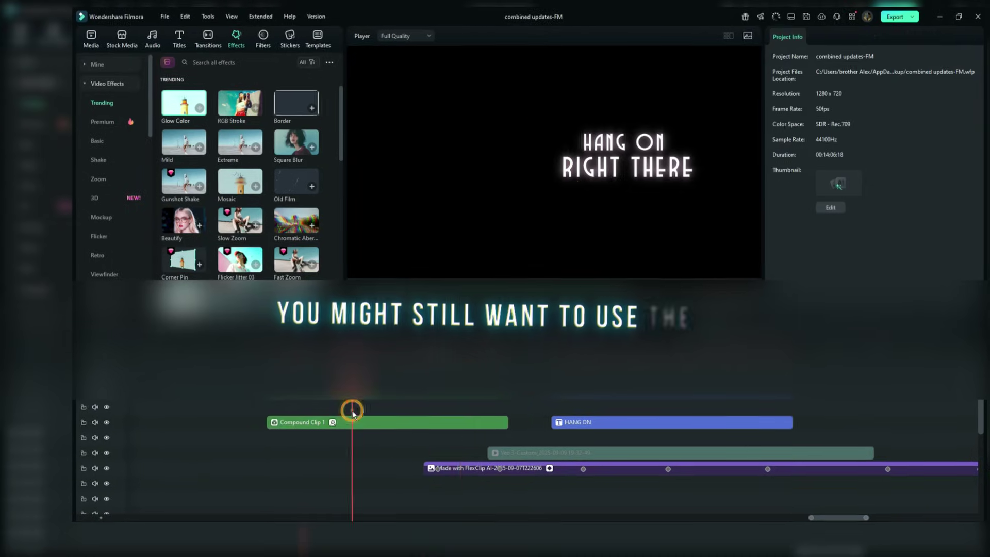
left_click(355, 435)
left_click(435, 398)
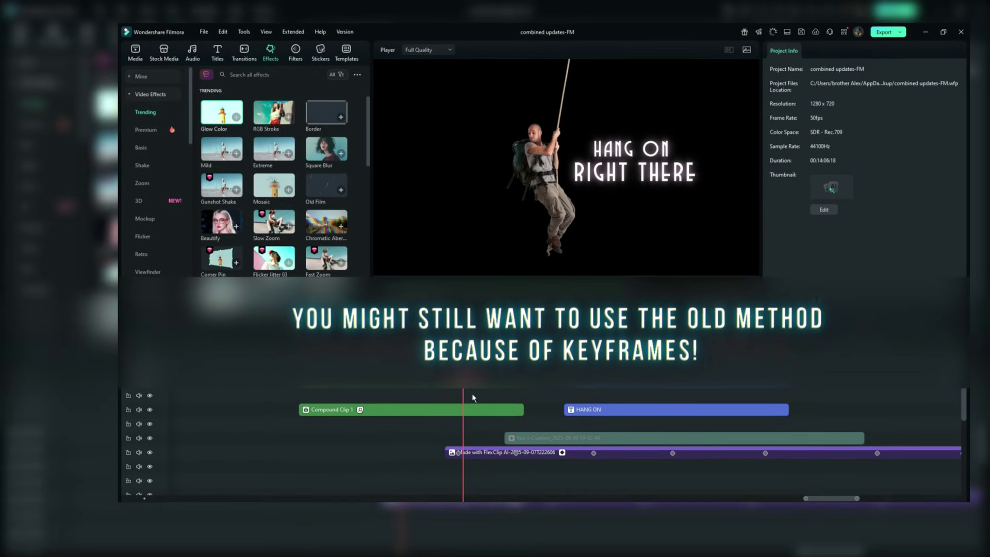
left_click_drag(466, 408, 572, 398)
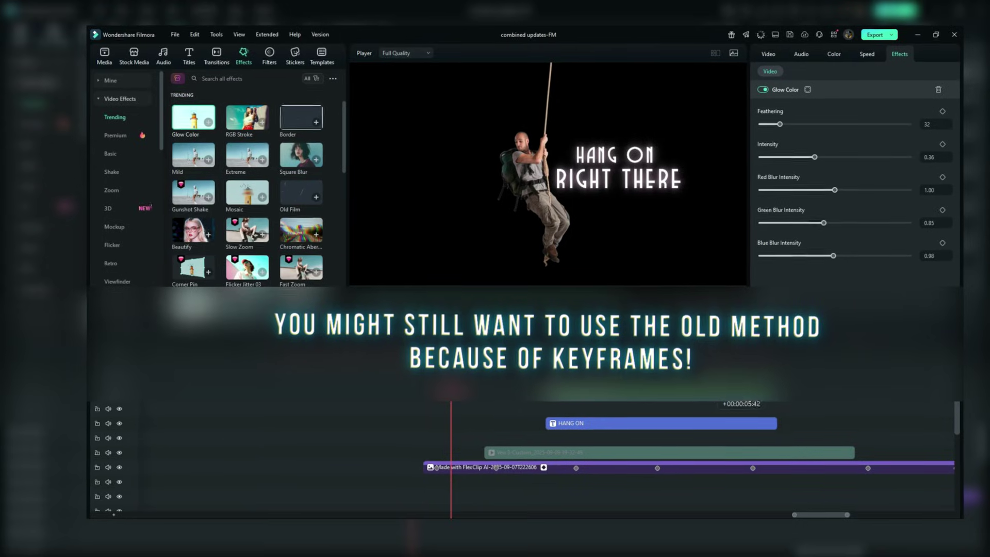
left_click(693, 406)
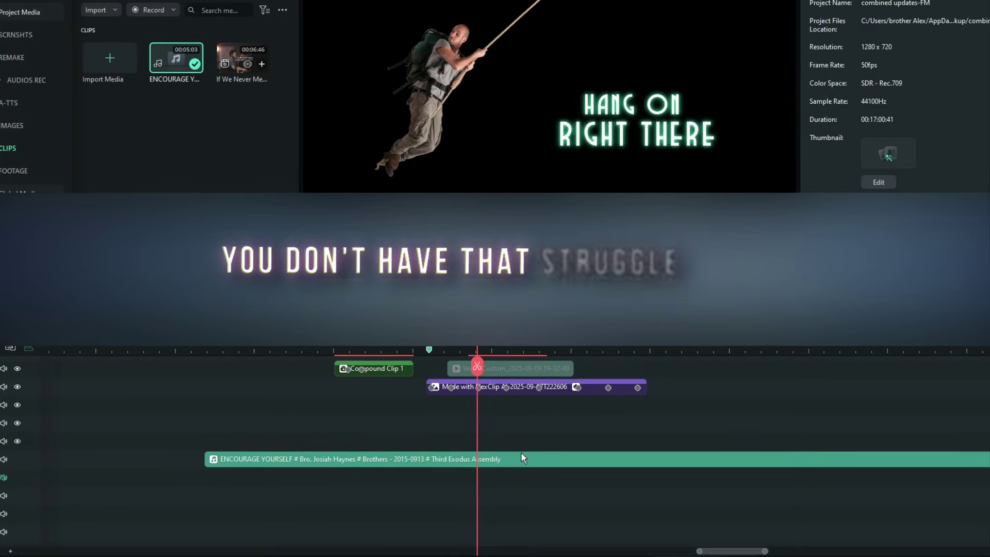
Run AI Vocal Remover on the ENCOURAGE YOURSELF audio clip in the timeline.
right_click(502, 462)
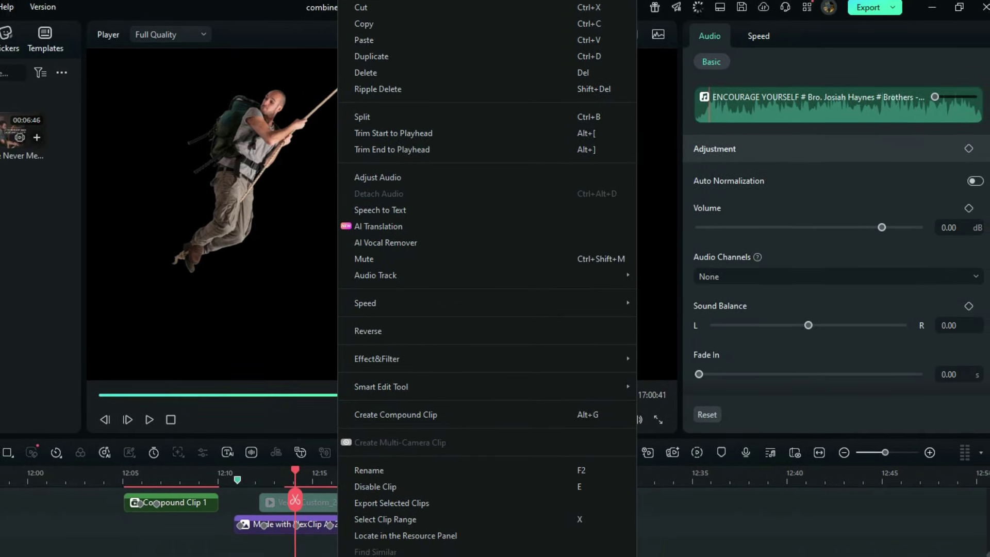
key("Escape")
left_click(388, 515)
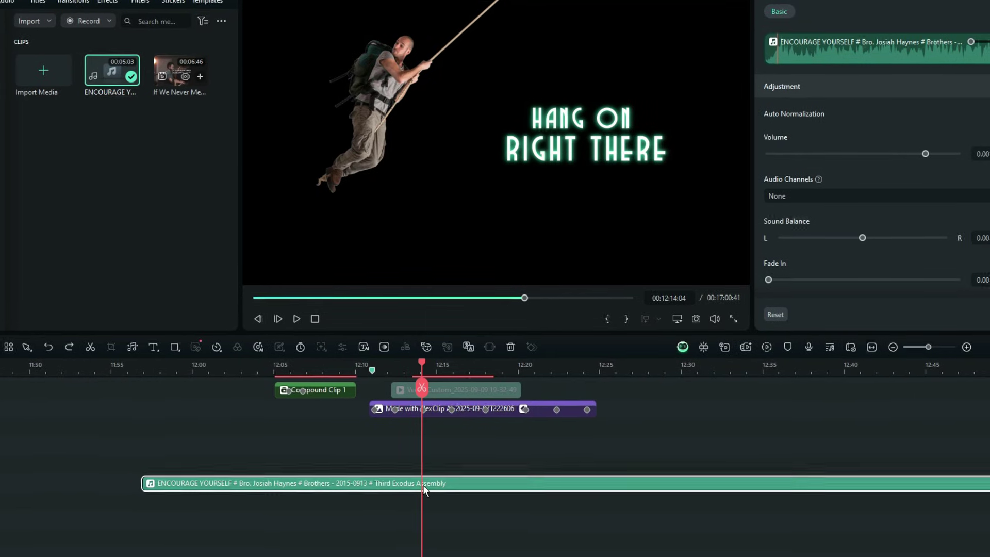
right_click(426, 485)
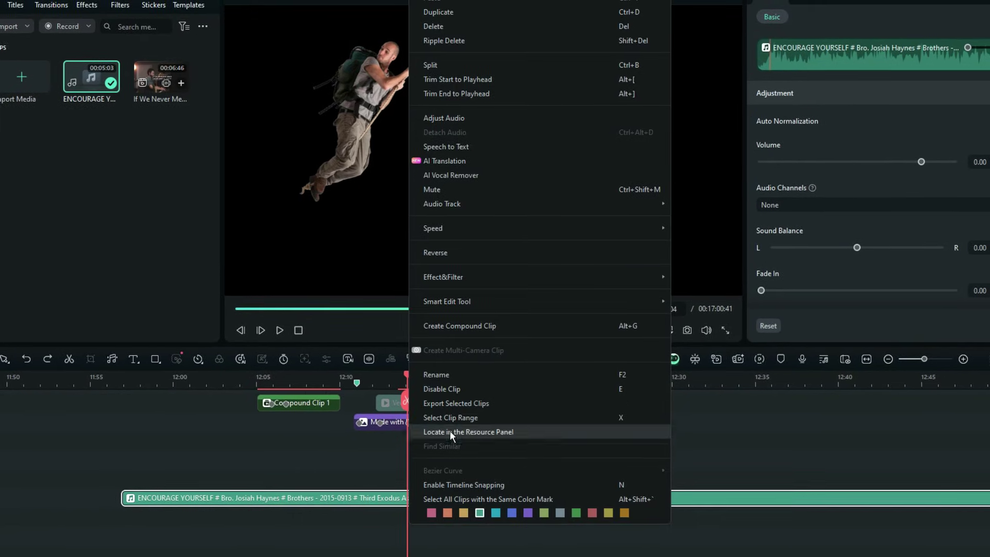
left_click(457, 174)
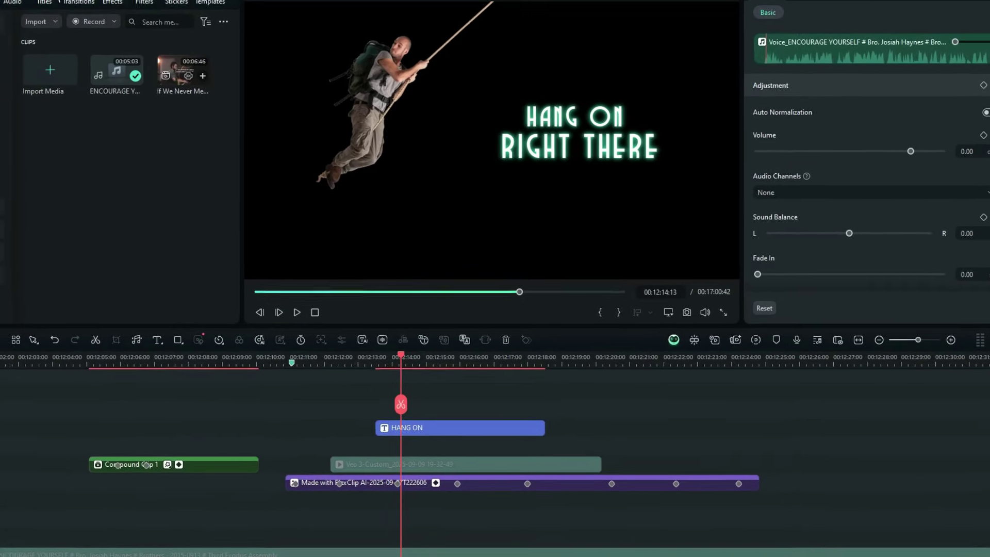
Open the project settings and choose Custom as the project resolution.
left_click(136, 4)
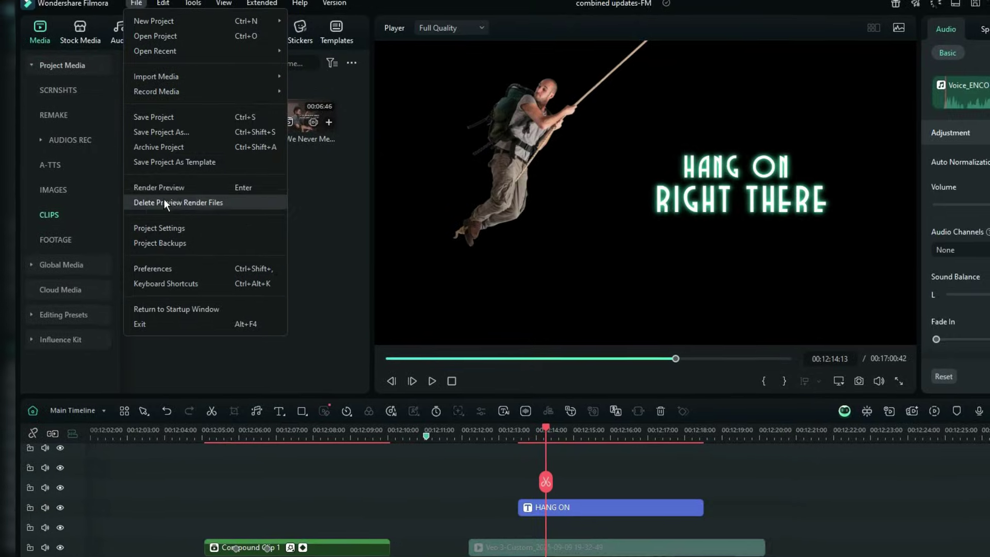
left_click(173, 228)
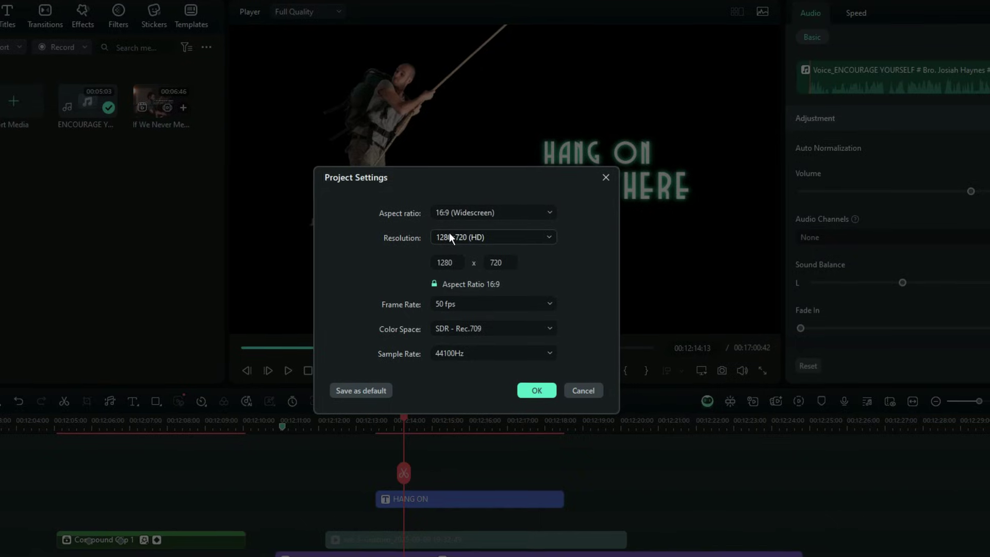
left_click(449, 236)
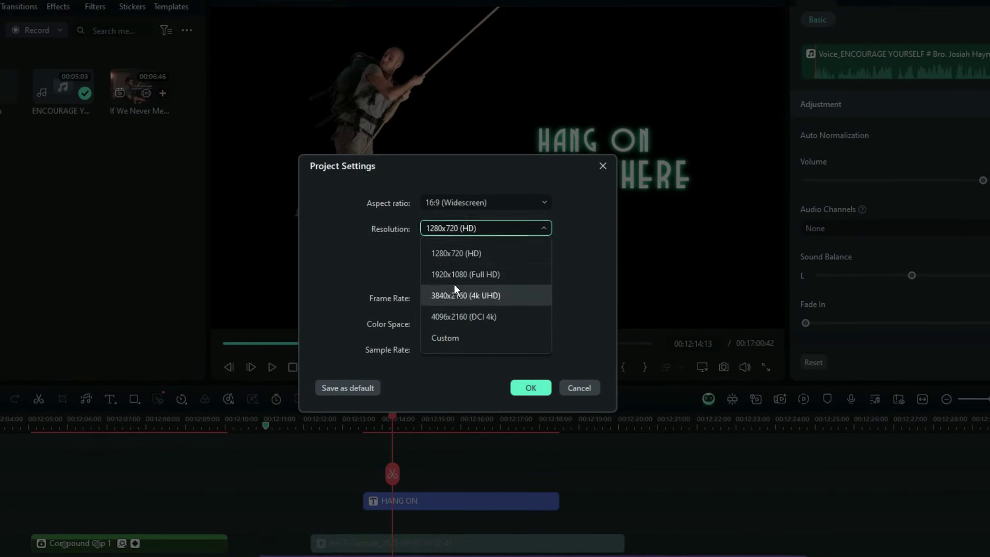
left_click(443, 332)
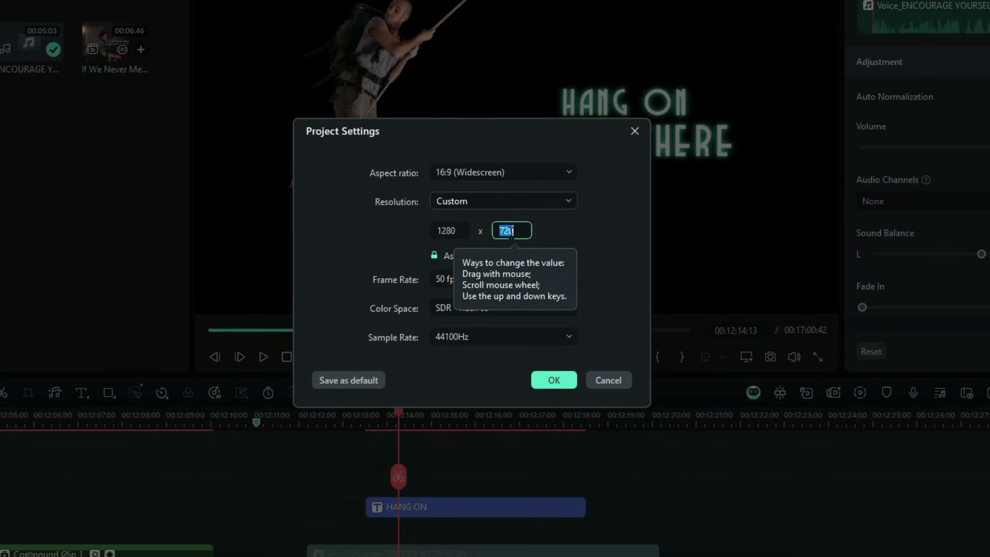
left_click(491, 202)
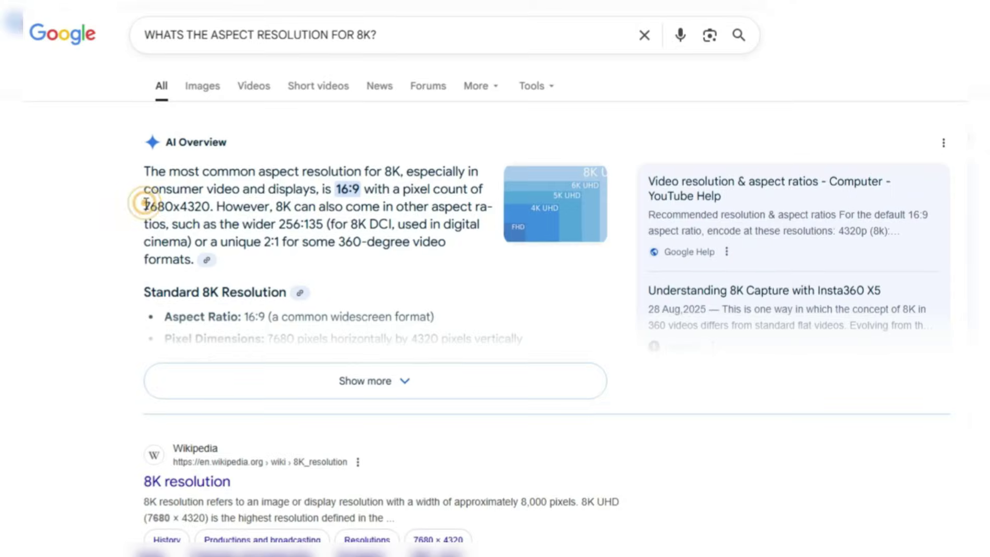
Switch to the Google results in the browser and highlight the 7680x4320 pixel count for 8K.
left_click_drag(146, 203, 213, 206)
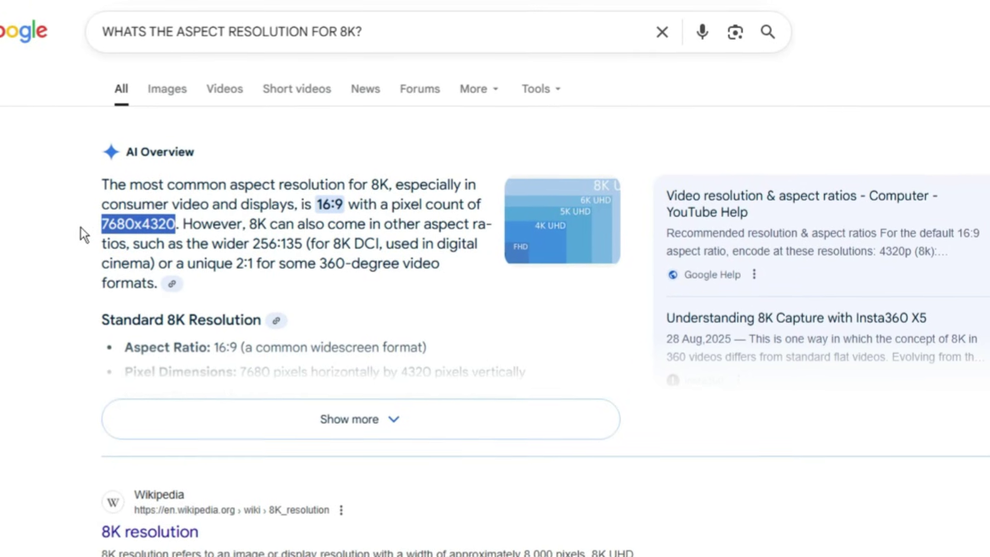
left_click(235, 183)
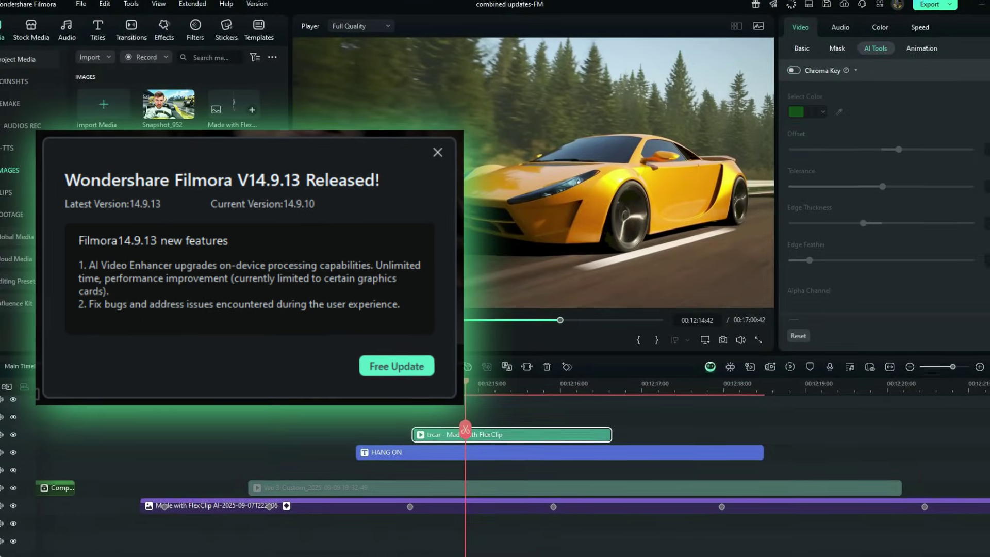
Generate an AI Video Enhancer result for the trcar clip.
scroll(803, 271, "down", 5)
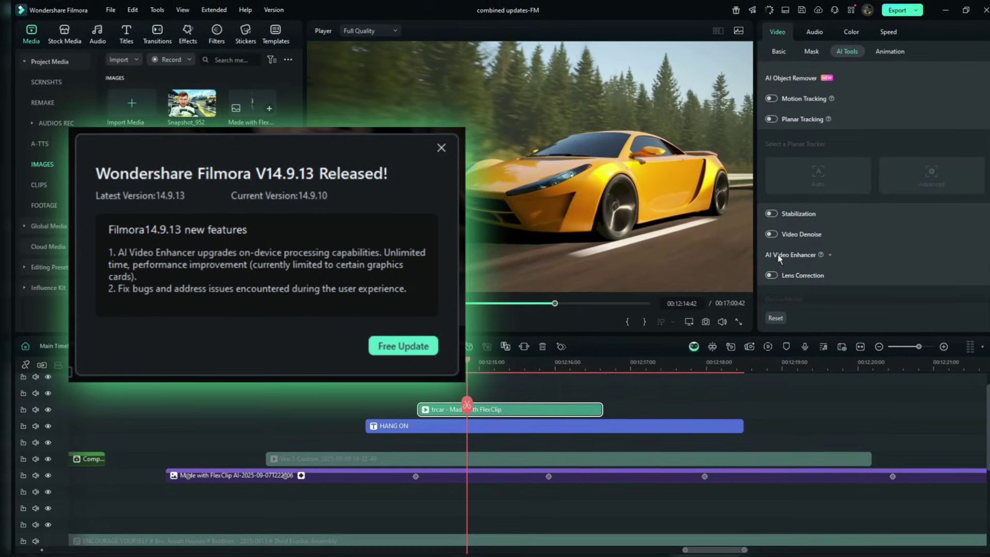
left_click(780, 255)
scroll(844, 265, "down", 5)
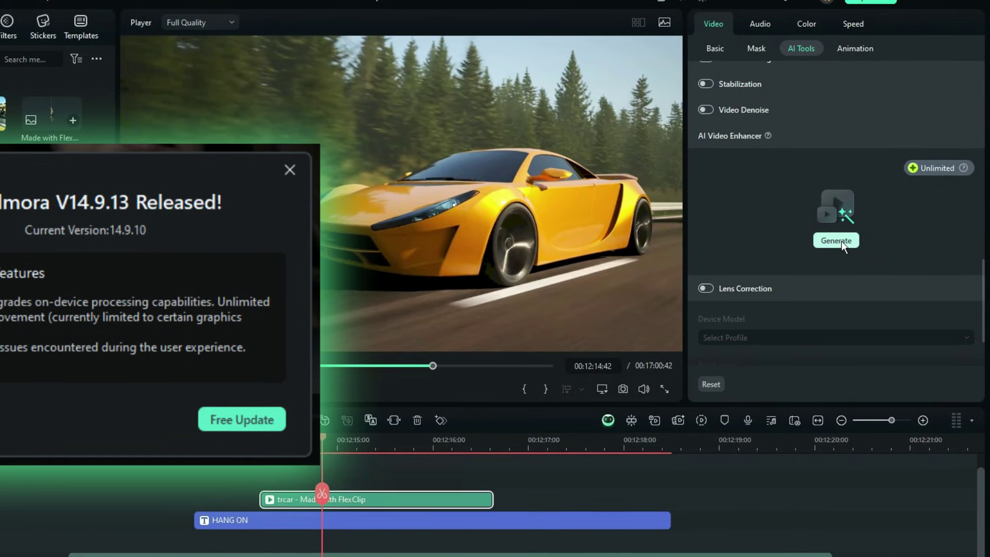
left_click(842, 241)
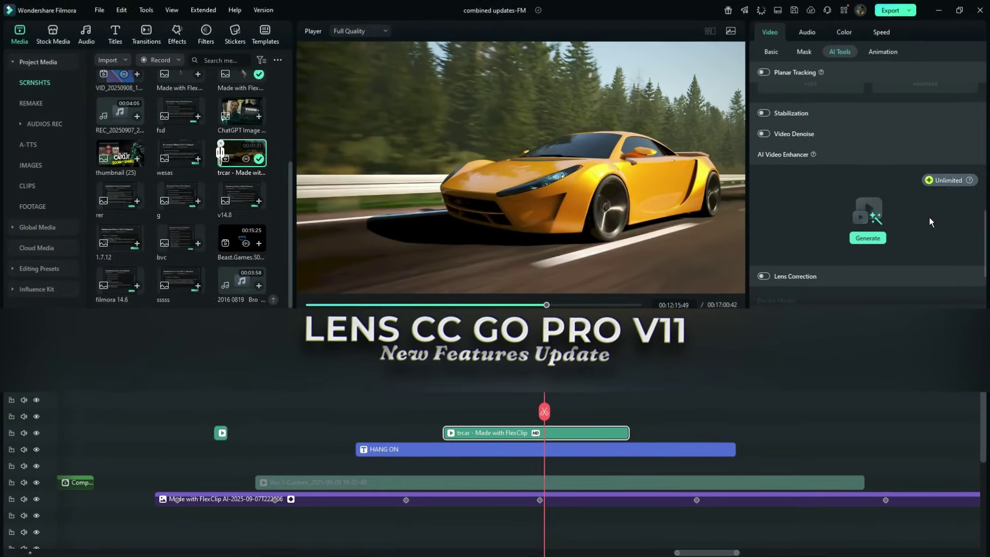
Turn on Lens Correction for the trcar clip.
scroll(912, 227, "down", 3)
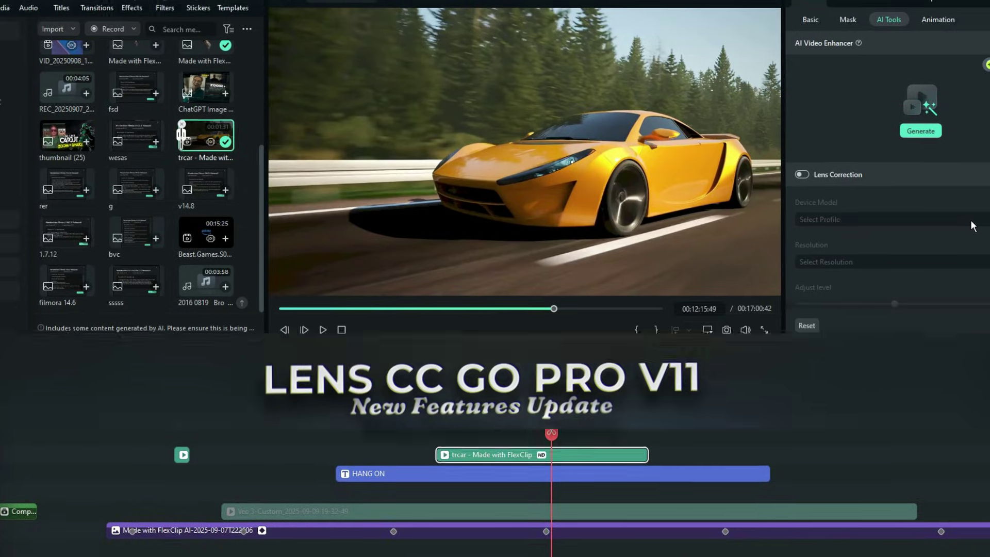
scroll(974, 222, "down", 1)
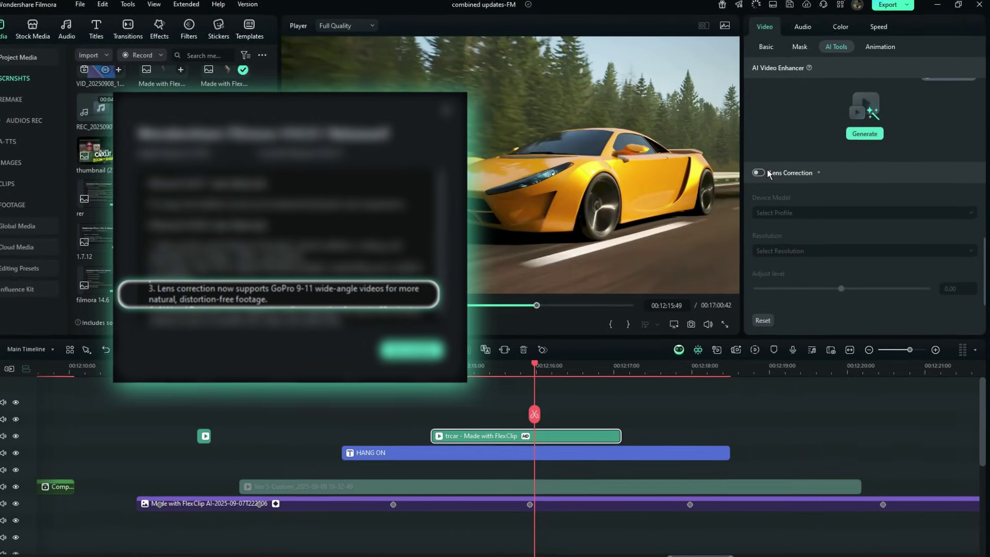
left_click(759, 172)
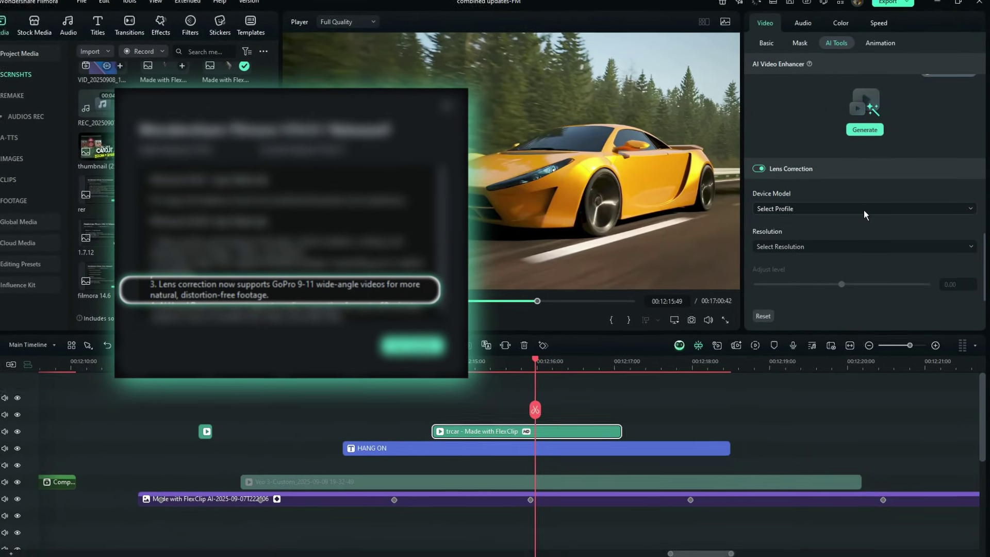
Set the lens correction's device model to GoPro Hero 11 and its resolution to 5.3K(4:3)-Wide.
left_click(815, 210)
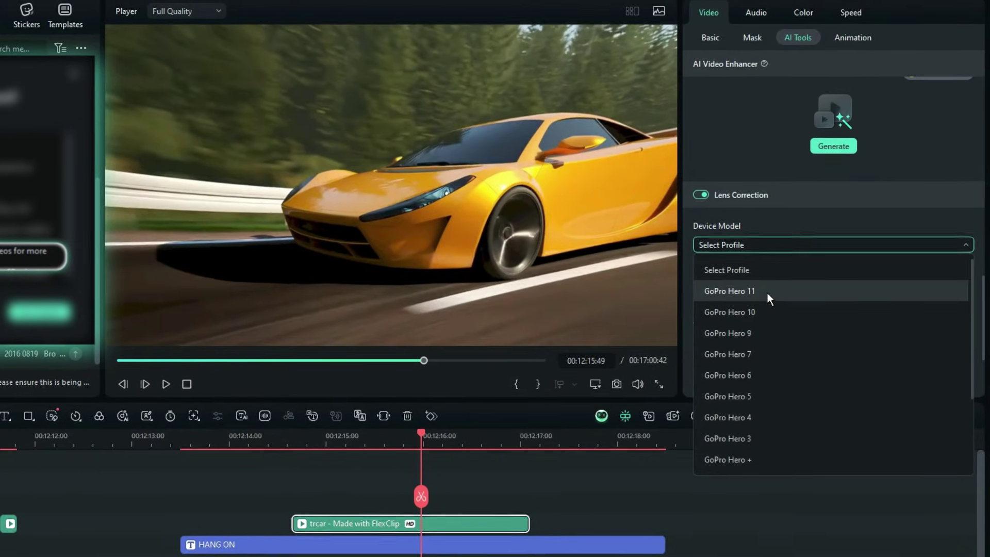
left_click(766, 291)
left_click(764, 298)
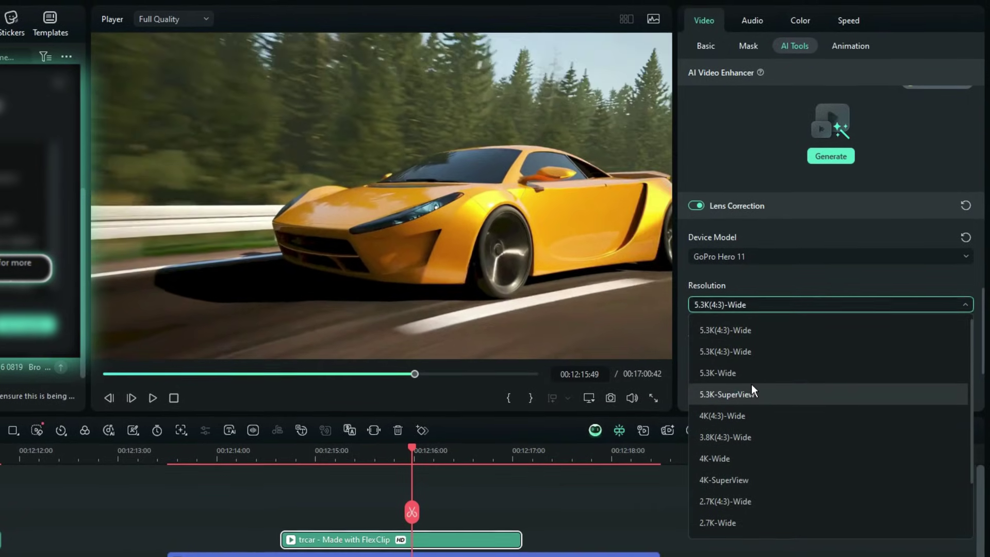
left_click(797, 354)
mouse_move(797, 357)
left_mouse_down()
mouse_move(843, 359)
mouse_move(789, 361)
mouse_move(902, 361)
mouse_move(794, 360)
left_mouse_up()
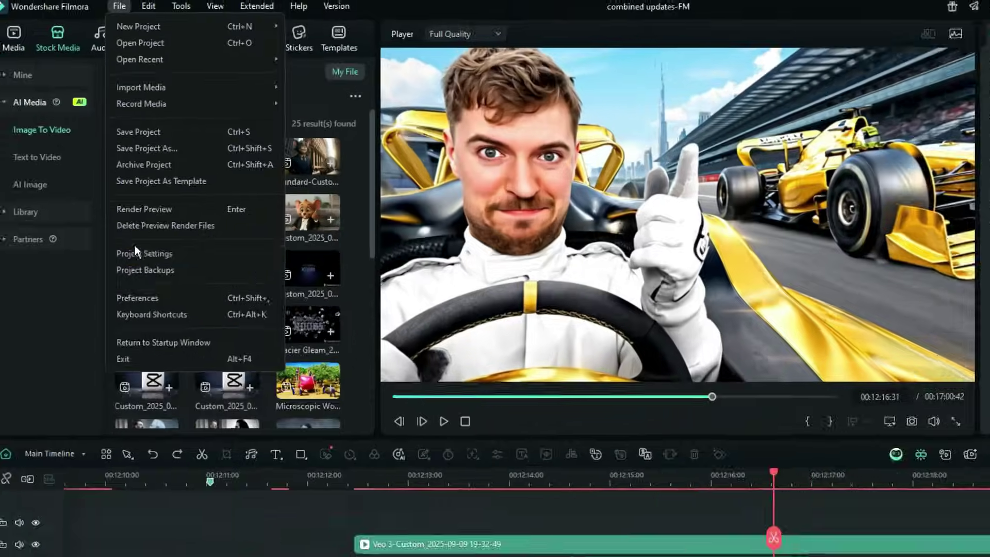
Set the project's audio sample rate to 48000Hz in the project settings.
left_click(58, 168)
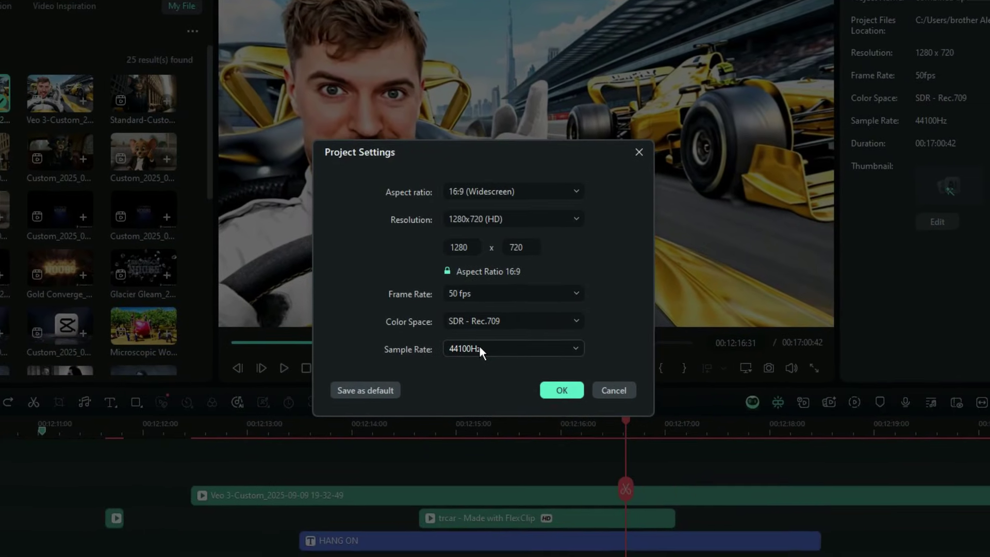
left_click(531, 372)
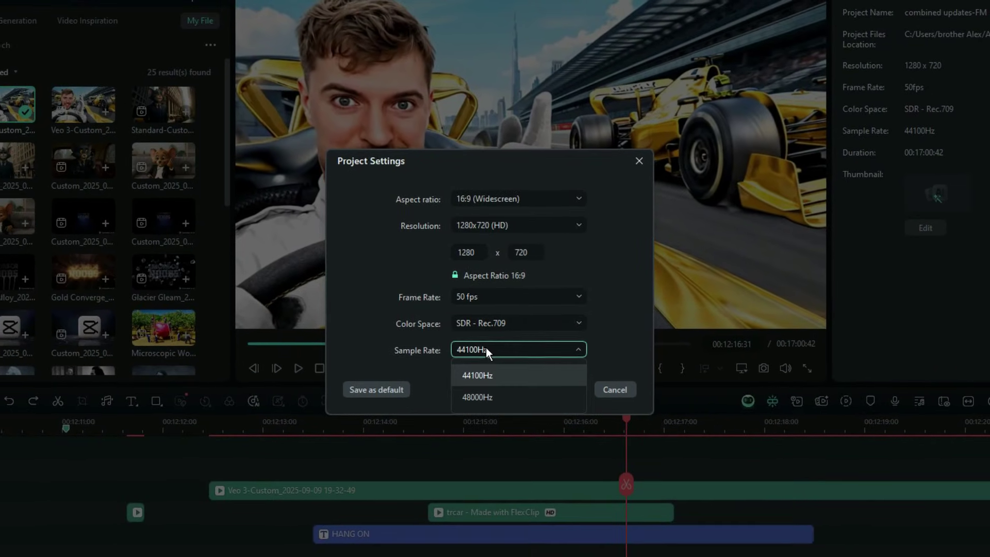
left_click(478, 396)
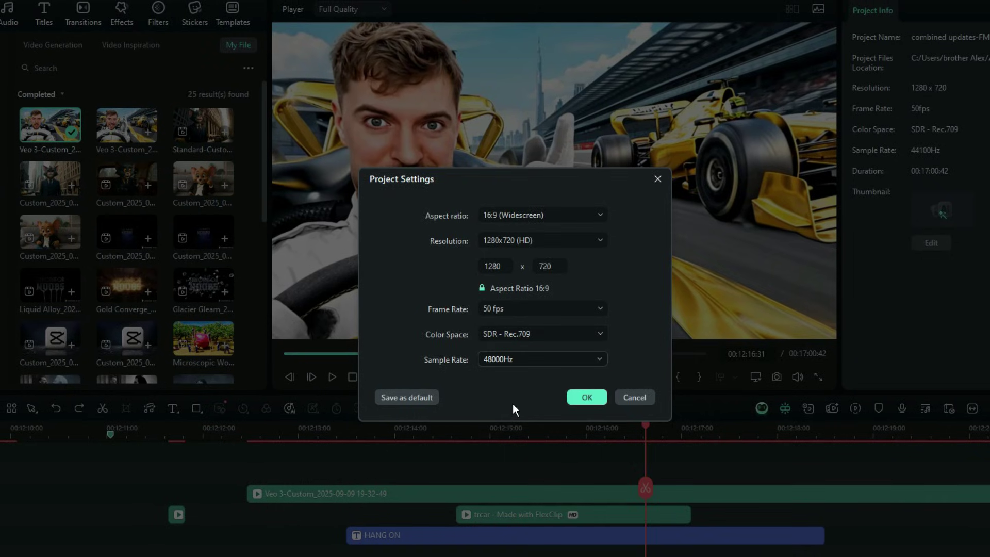
left_click(587, 397)
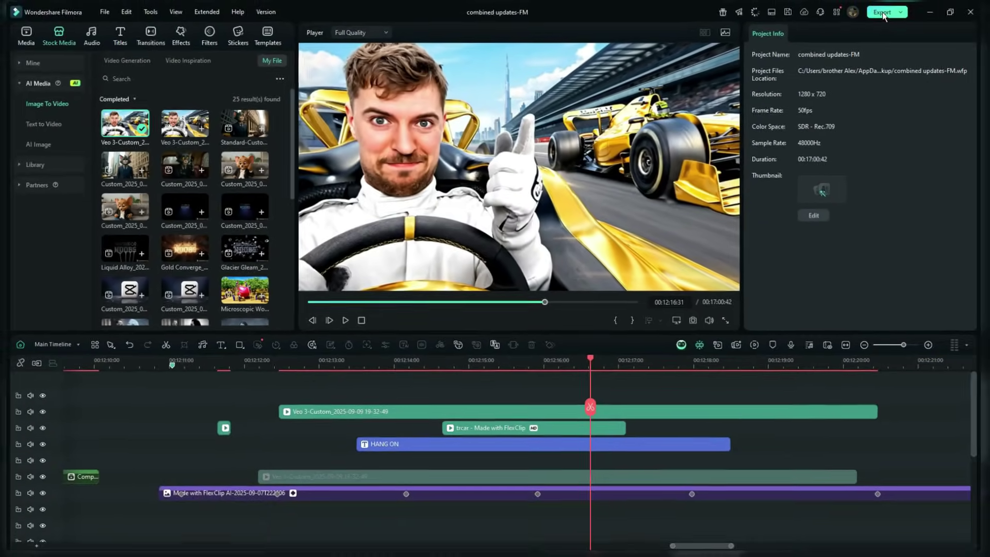
Apply a 48000 Hz sample rate in the advanced export settings for the WAV preset, and close the export dialog without exporting.
left_click(872, 16)
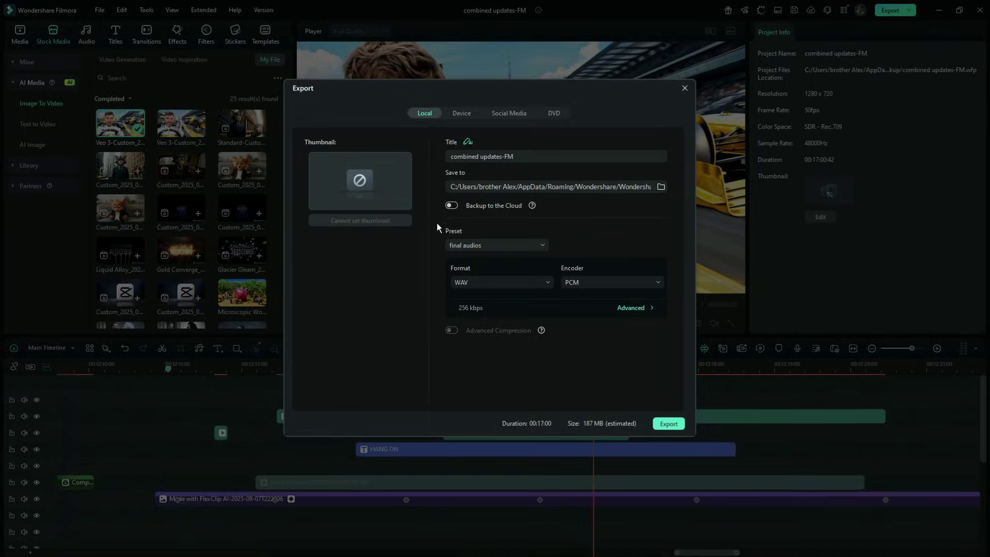
left_click(622, 306)
left_click(428, 292)
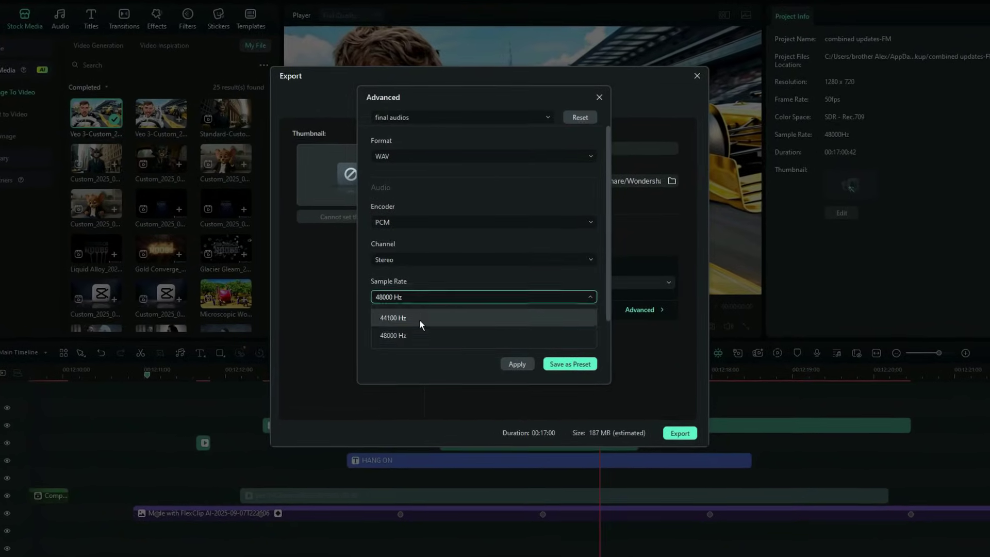
left_click(418, 335)
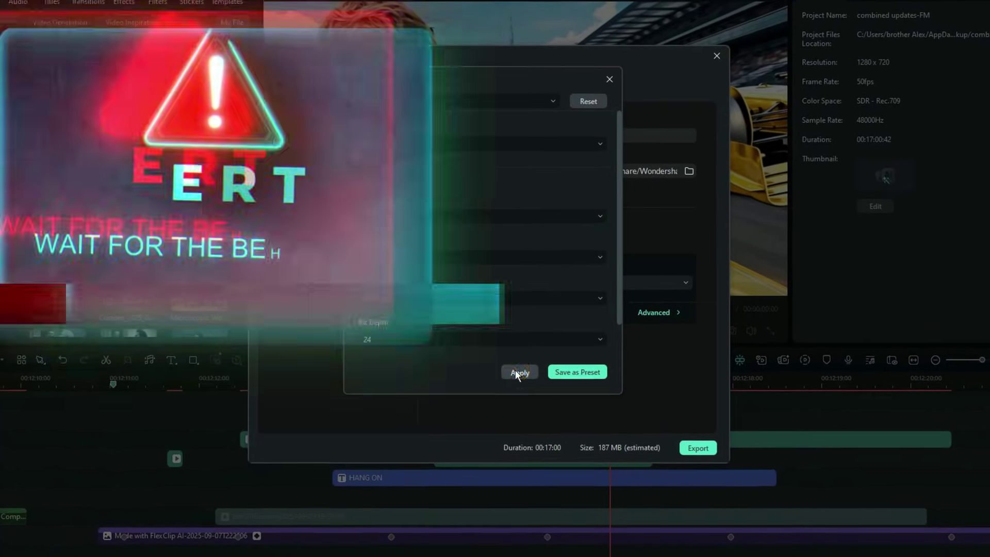
left_click(518, 370)
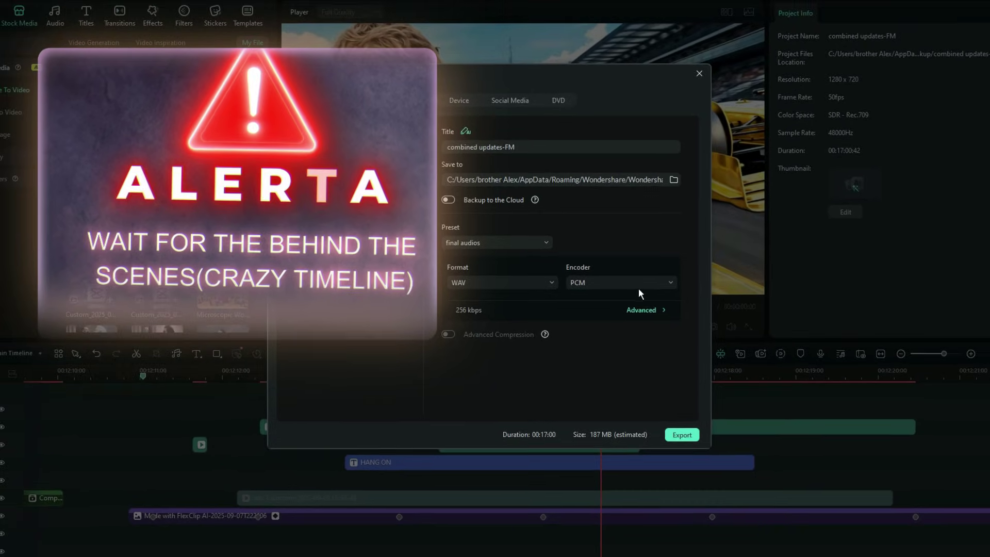
left_click(699, 73)
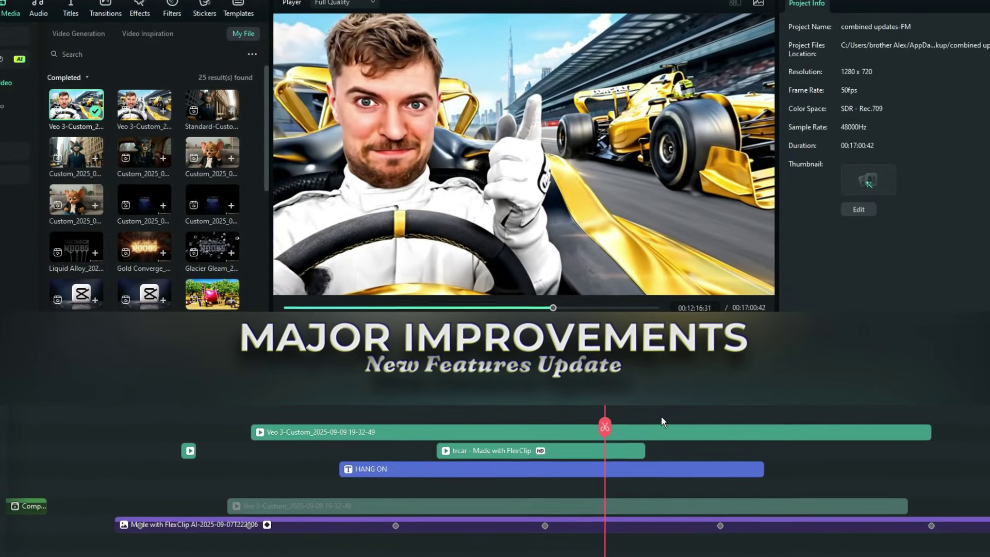
left_click(669, 408)
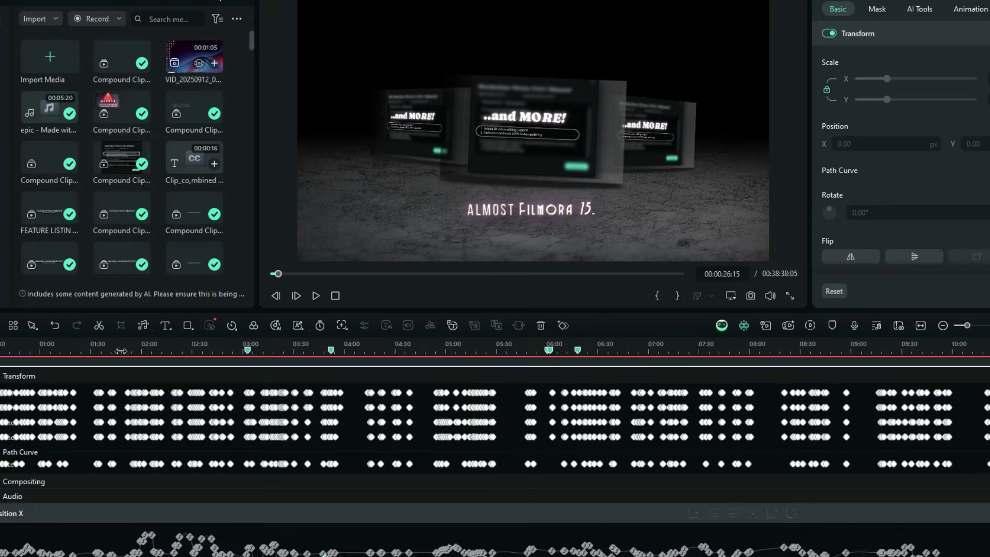
Examine the compound clip's Transform keyframes and Position X curve at different zoom levels, including the frame at 00:02:32:07.
scroll(120, 351, "up", 5)
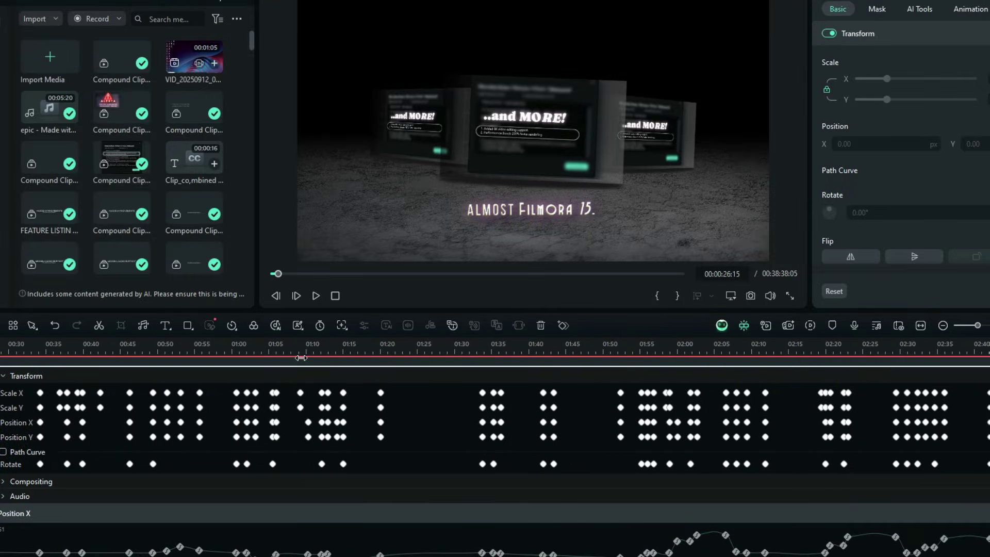
scroll(301, 357, "down", 1)
scroll(217, 422, "down", 3)
scroll(218, 422, "up", 3)
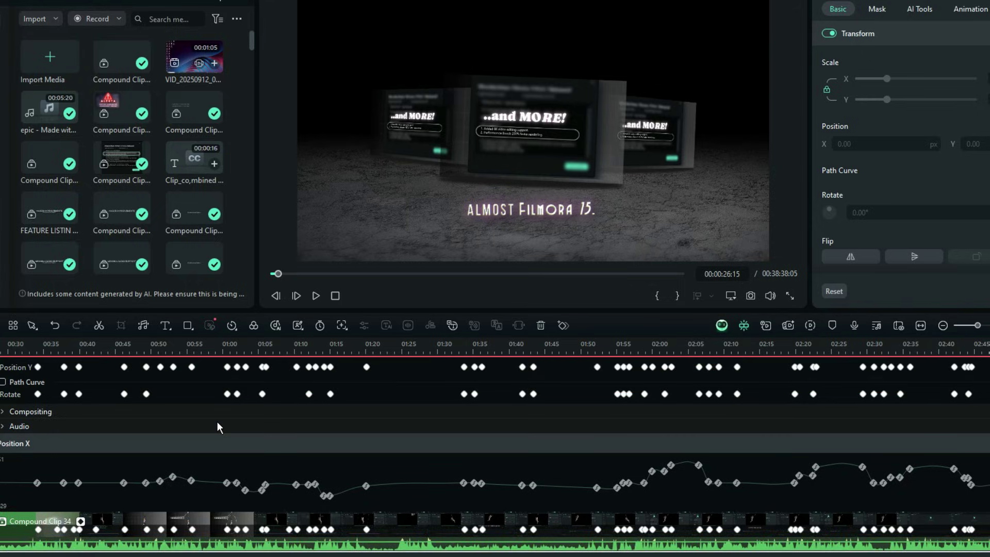
scroll(470, 352, "down", 3)
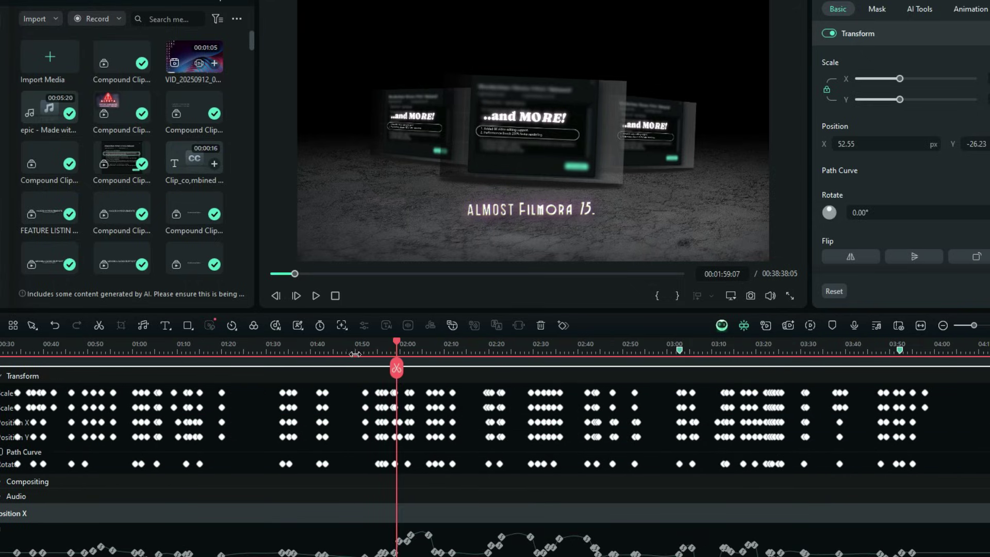
scroll(445, 356, "up", 4)
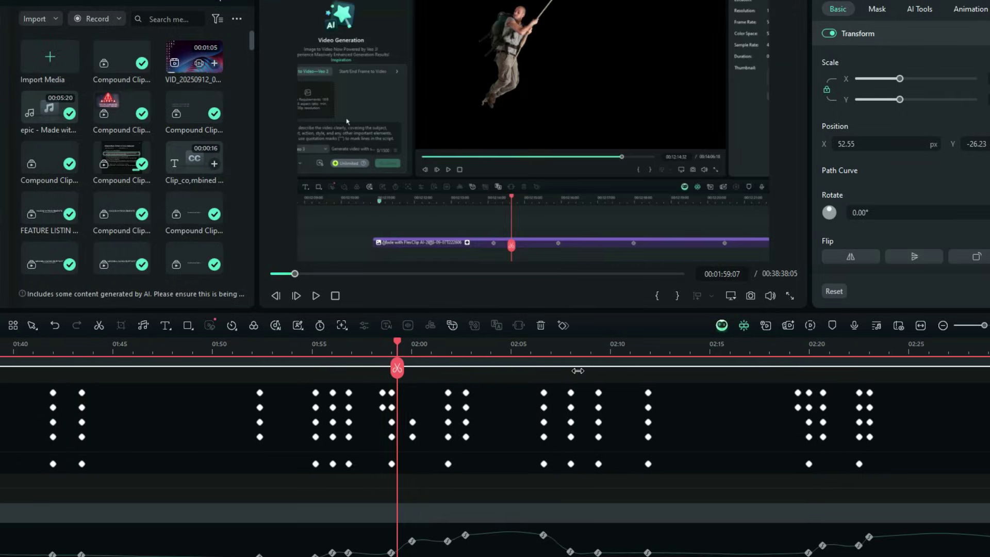
scroll(592, 460, "down", 3)
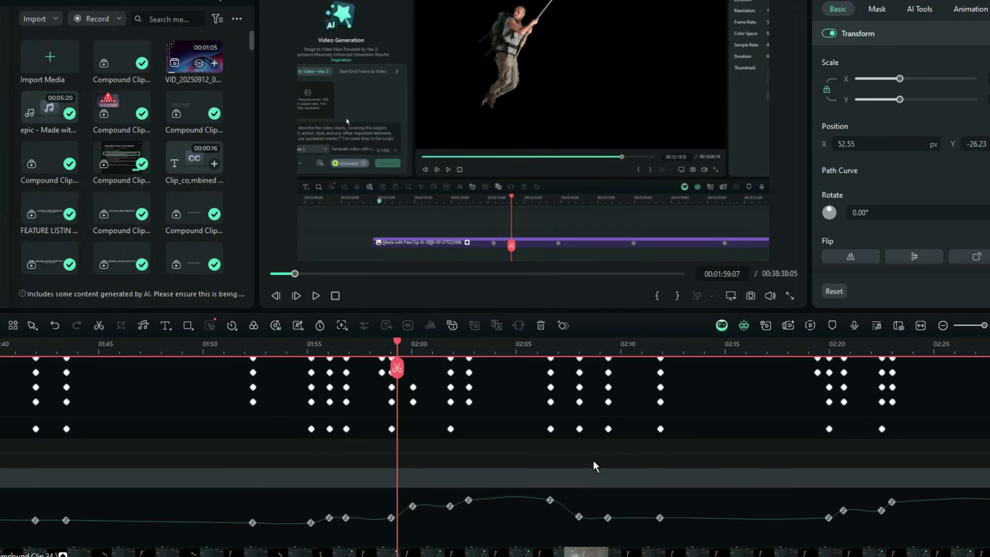
scroll(598, 449, "up", 5)
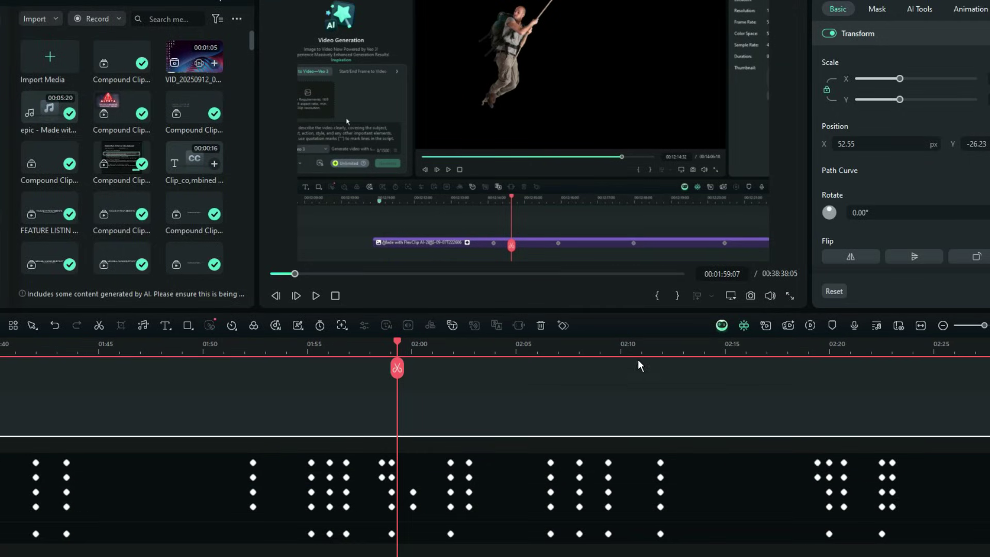
scroll(606, 415, "down", 4)
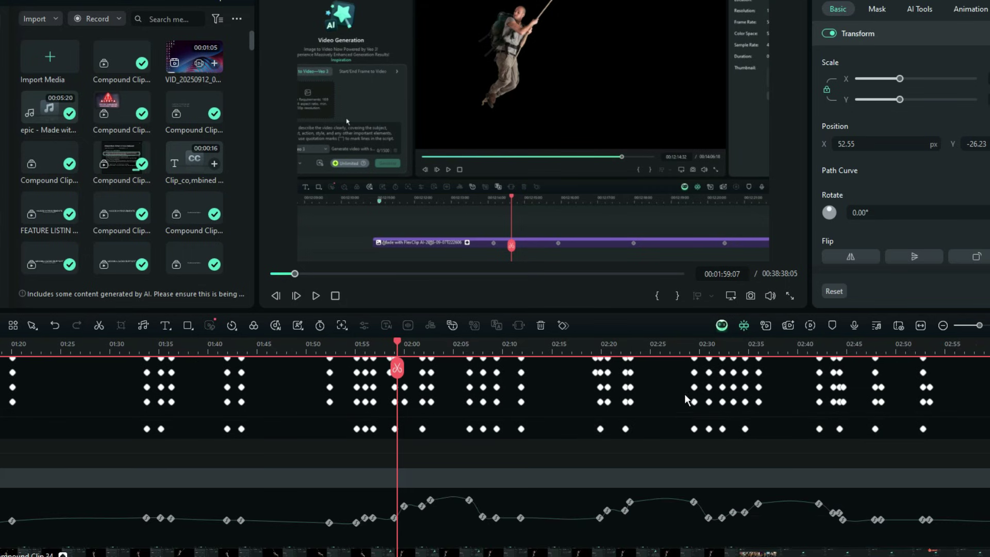
left_click(722, 350)
scroll(733, 372, "up", 2)
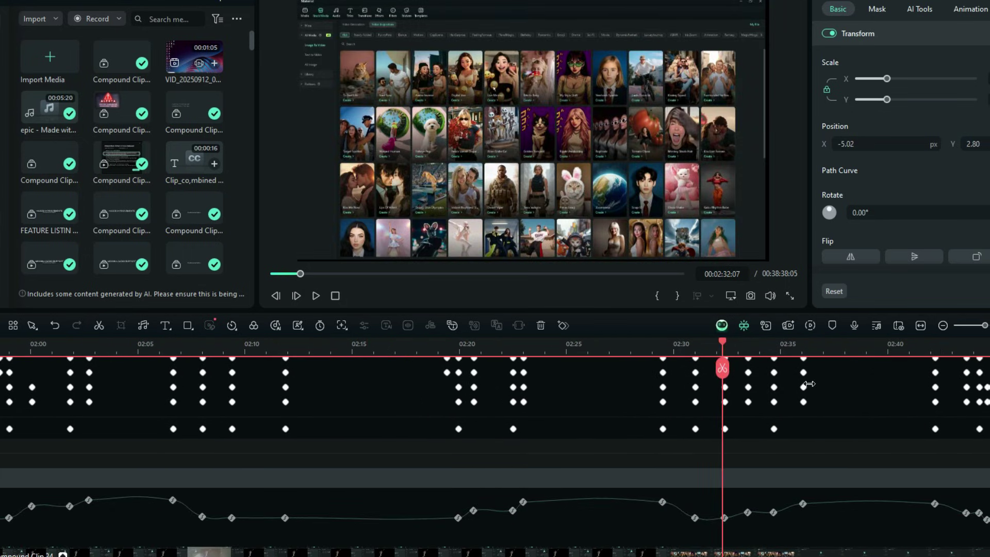
scroll(809, 383, "up", 2)
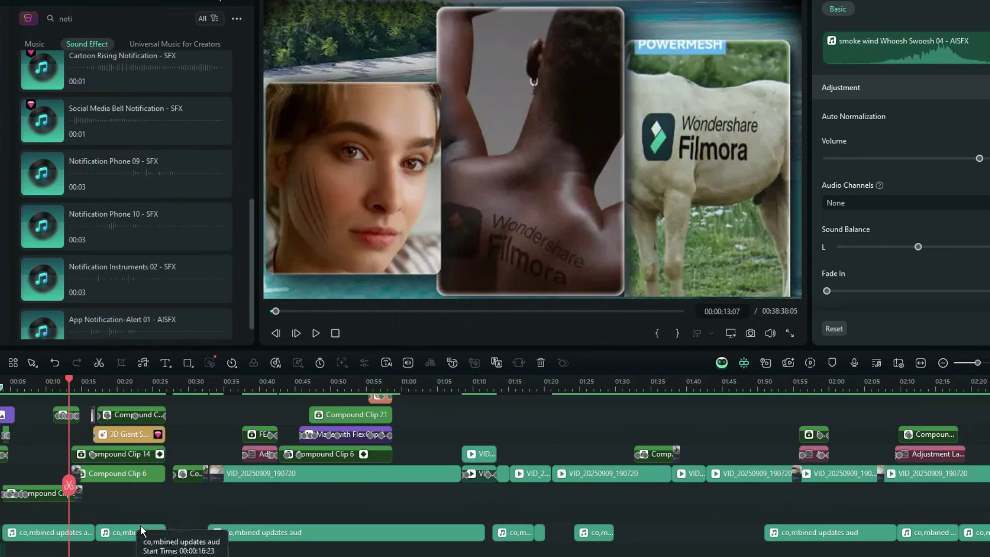
Look through the stacked clip, effect and audio tracks of the edit, and review the compound clip's keyframes over a wider time range.
scroll(140, 523, "down", 2)
scroll(138, 522, "up", 5)
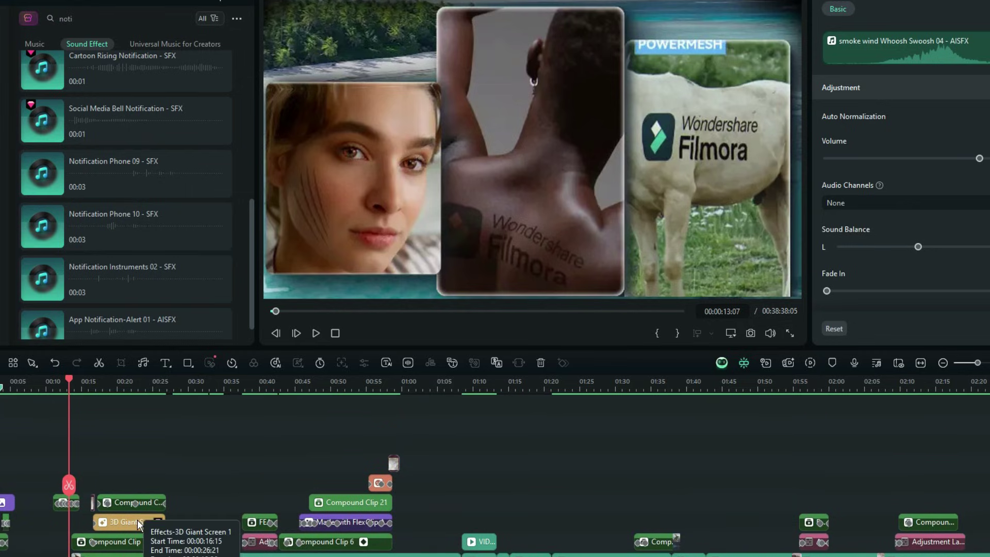
scroll(138, 521, "down", 5)
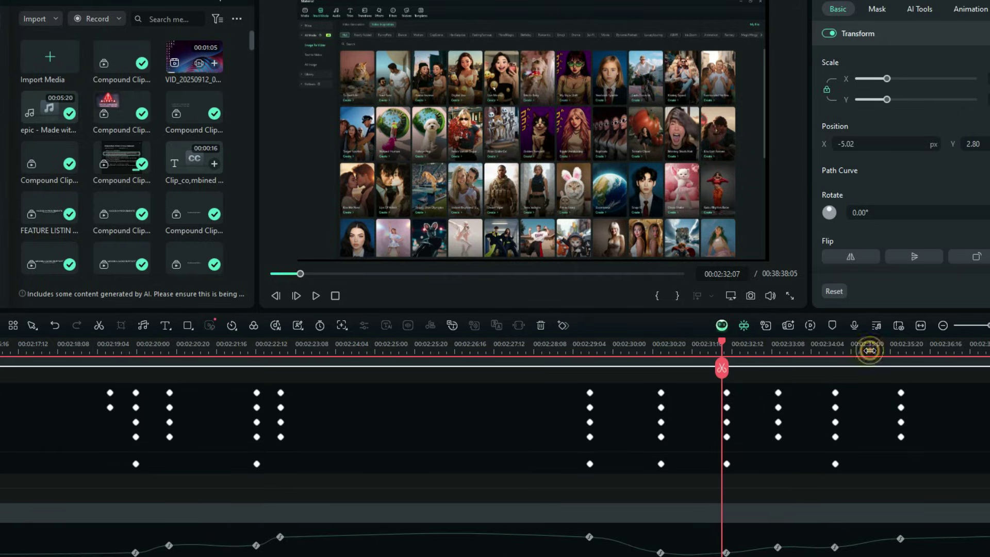
scroll(693, 369, "down", 6)
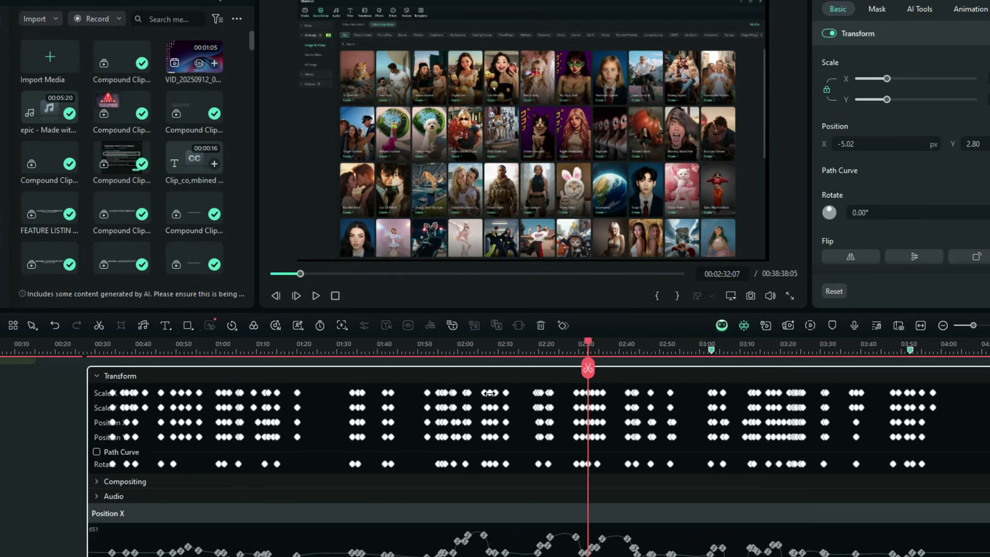
scroll(478, 395, "down", 3)
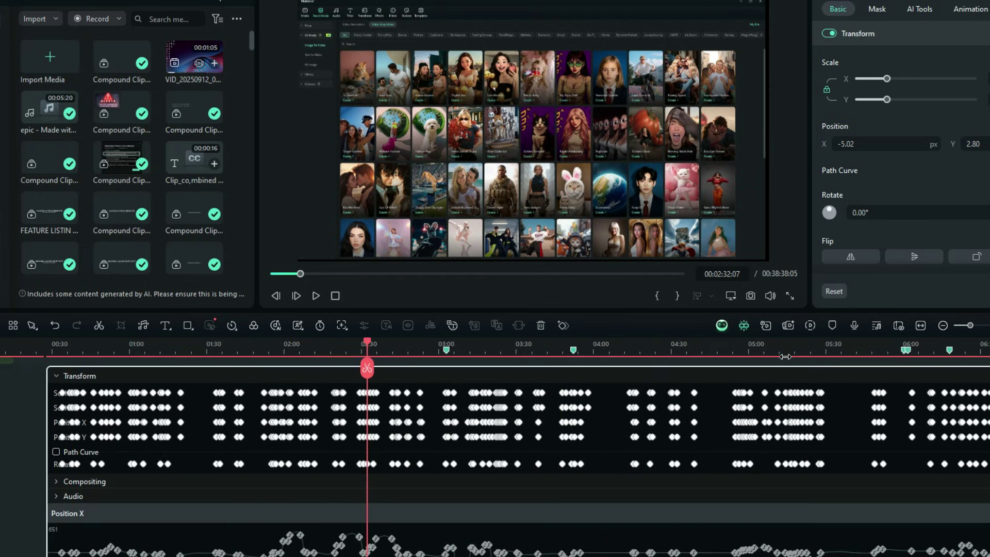